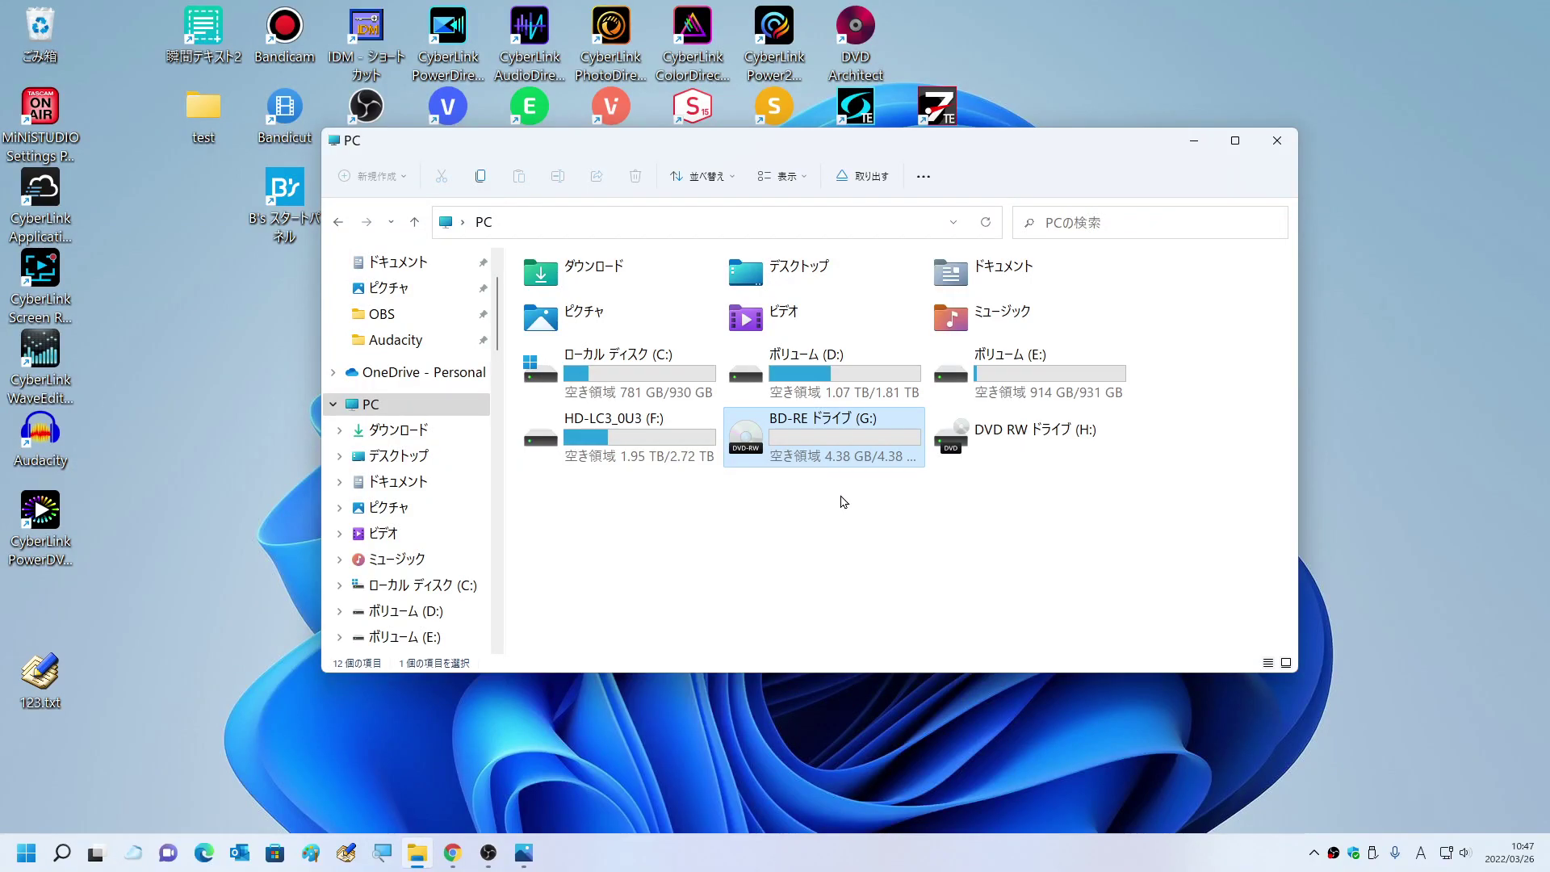
Step: Open the ビデオ folder and select the source video Y-Vlog.mp4
{"action": "double_click", "coordinate": [759, 327]}
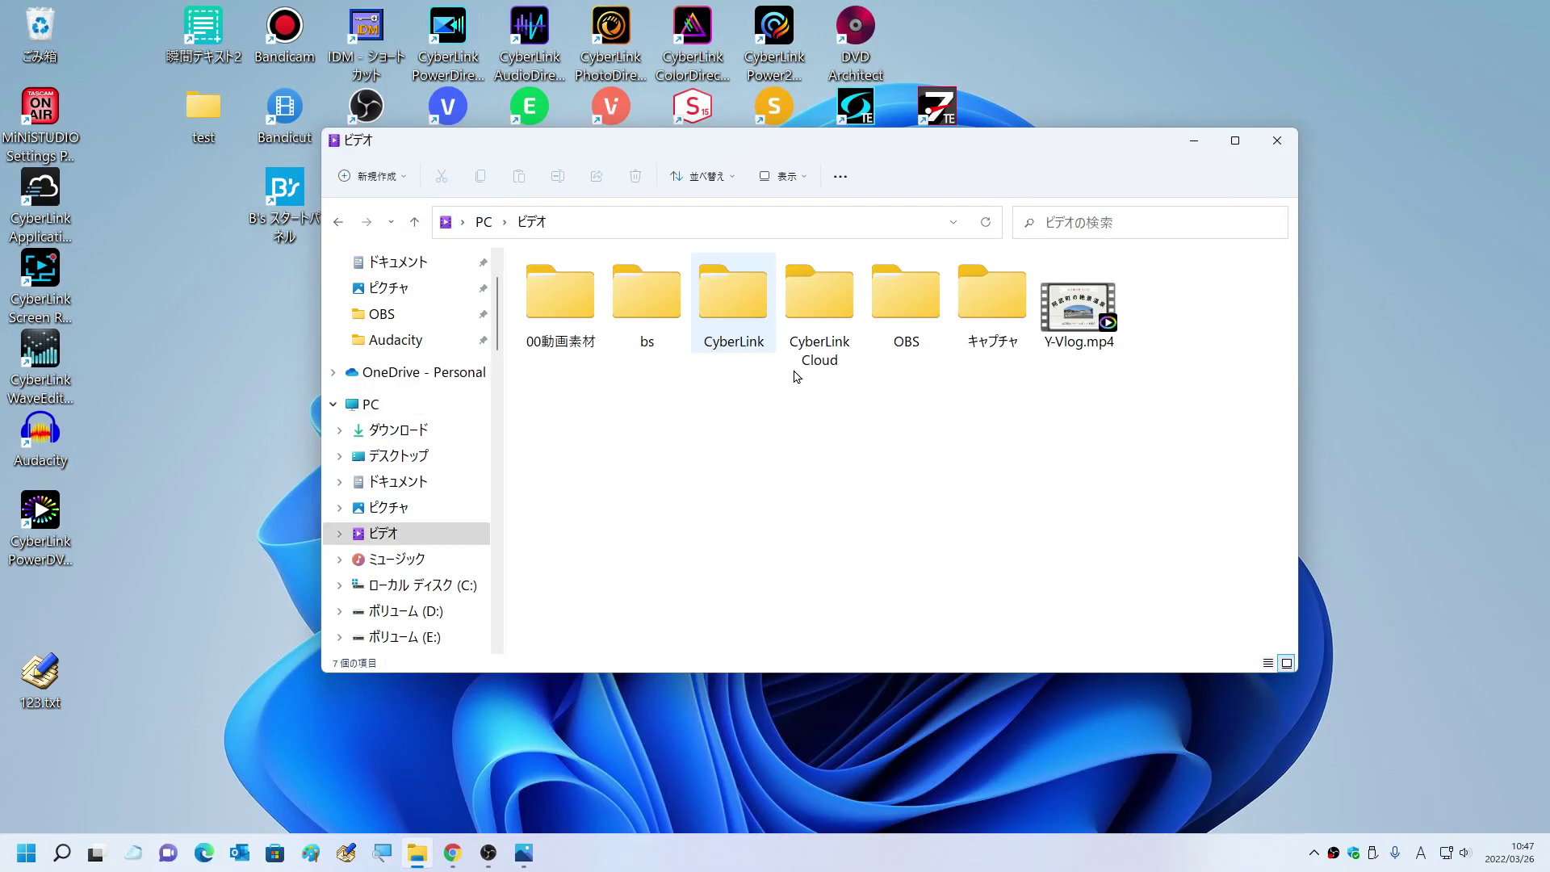
{"action": "left_click", "coordinate": [1086, 340]}
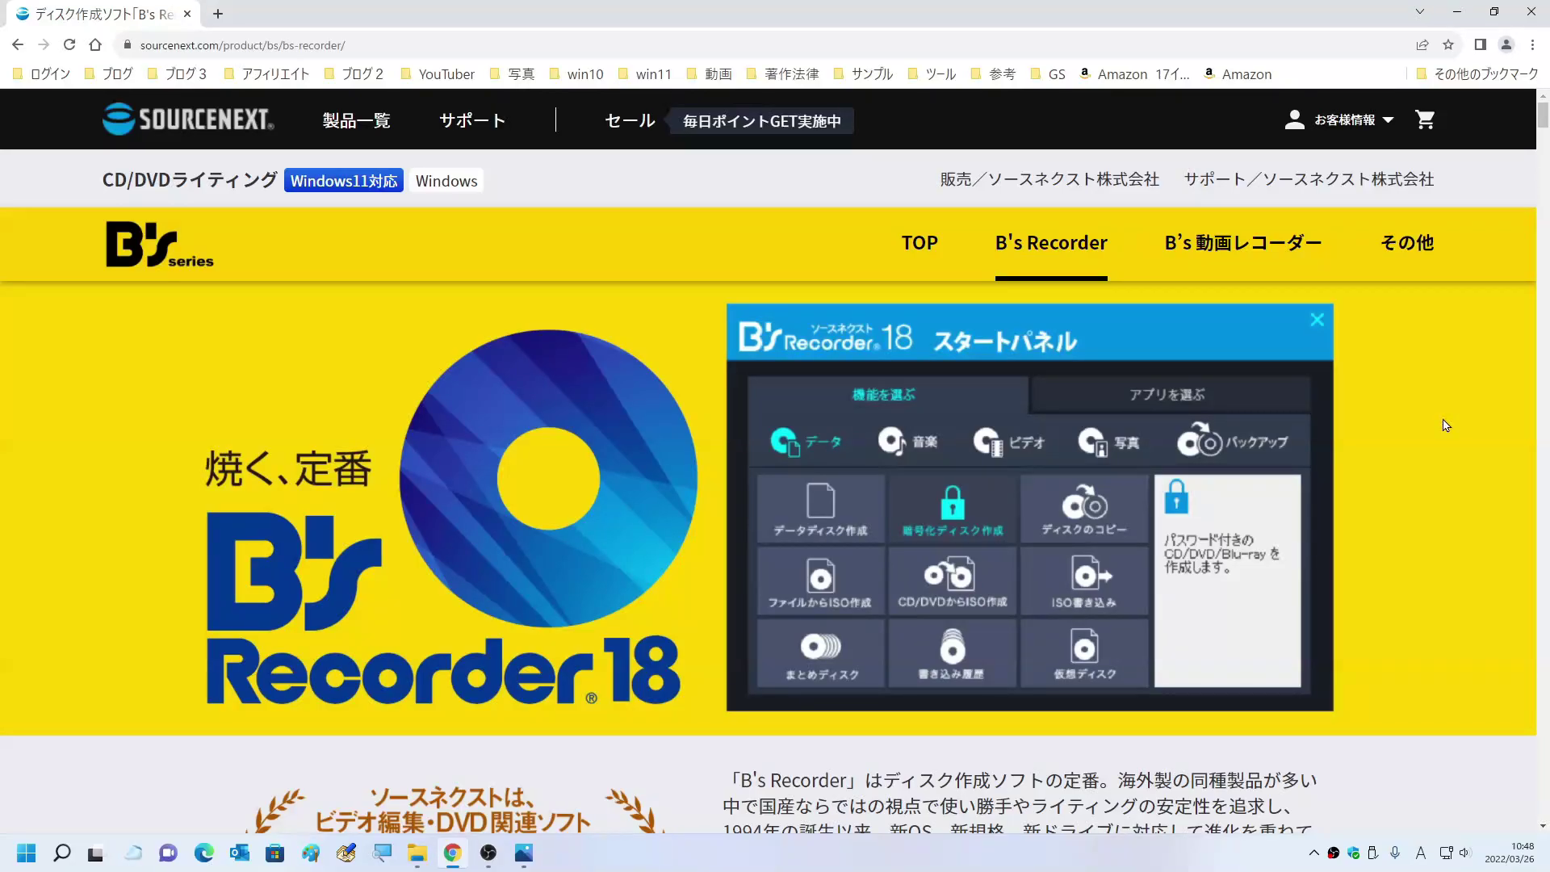
Step: Examine the DVD video disc creation section of the B's Recorder product page, including its supported formats
{"action": "scroll", "coordinate": [1446, 425], "scroll_direction": "down", "scroll_amount": 20}
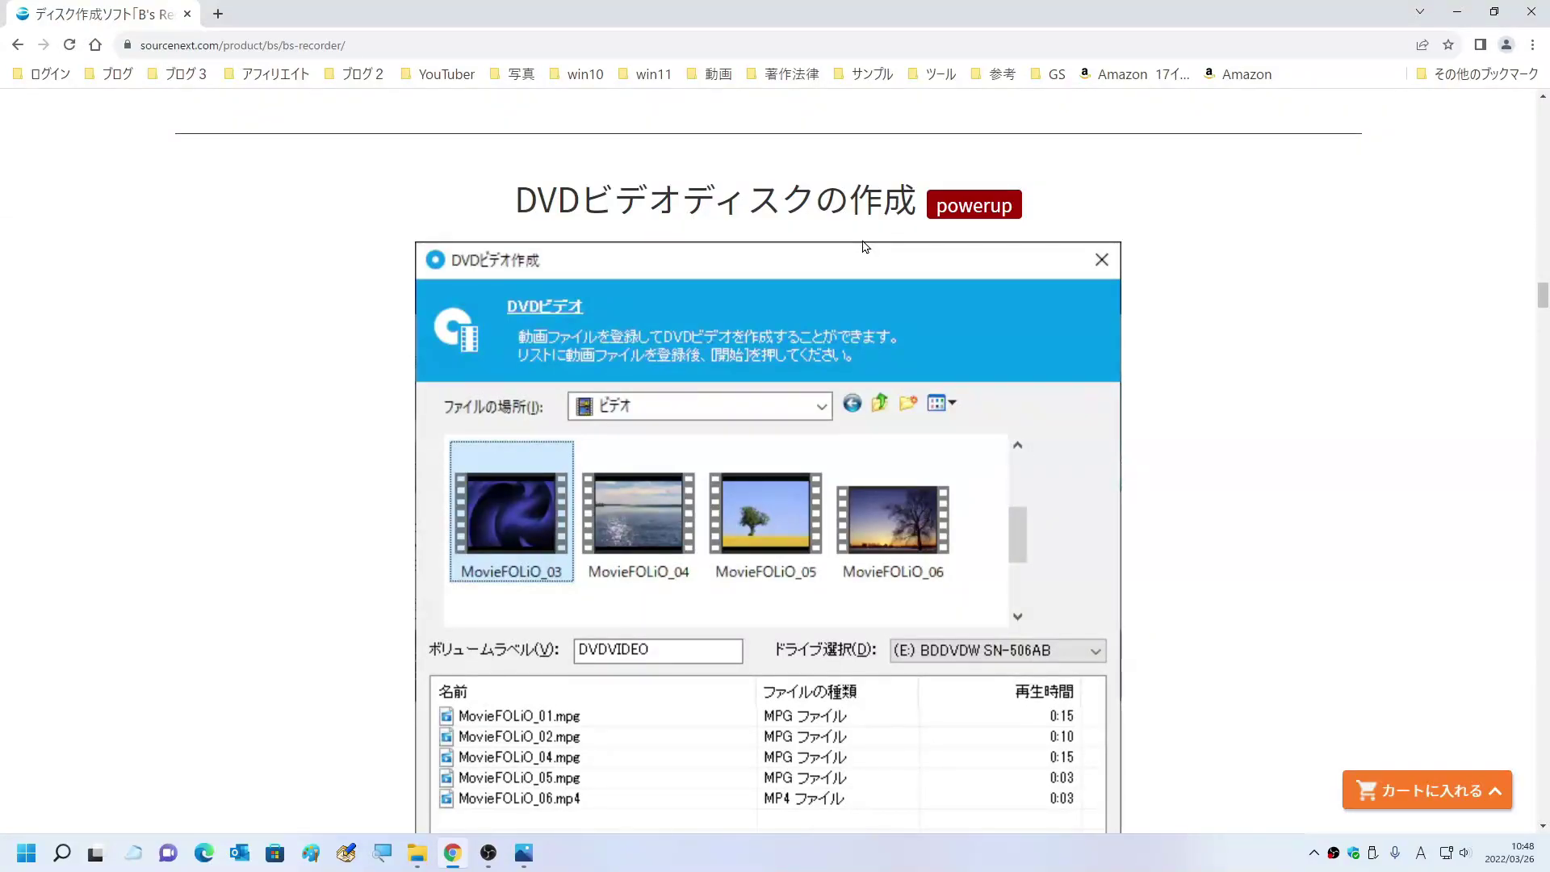
{"action": "scroll", "coordinate": [847, 283], "scroll_direction": "down", "scroll_amount": 10}
{"action": "left_click_drag", "start_coordinate": [215, 367], "coordinate": [812, 367]}
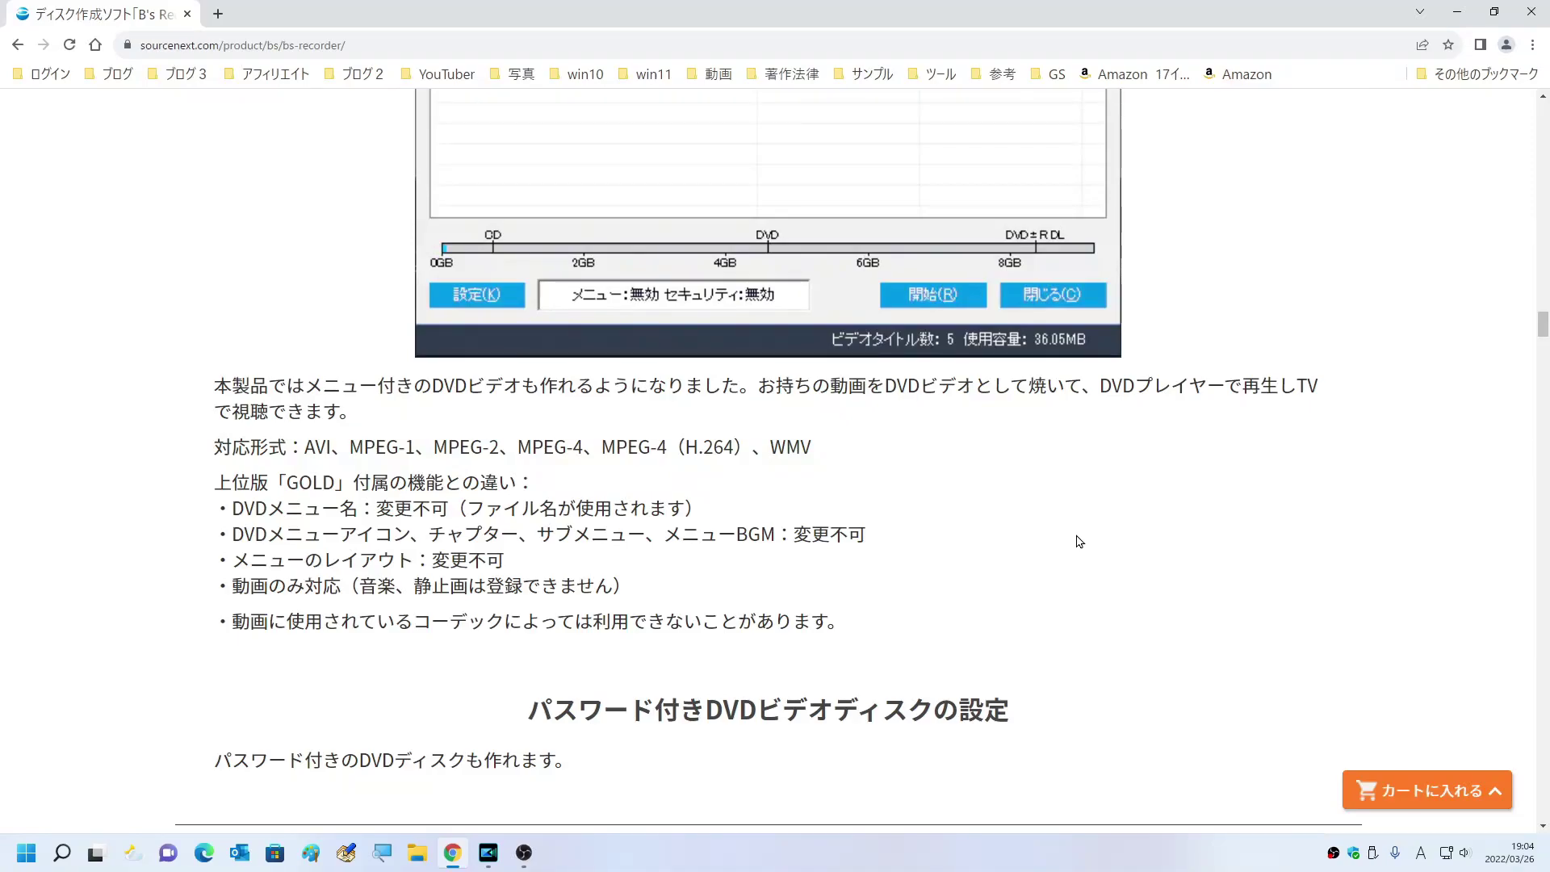
{"action": "left_click_drag", "start_coordinate": [331, 450], "coordinate": [846, 453]}
{"action": "left_click", "coordinate": [859, 472]}
{"action": "left_click_drag", "start_coordinate": [602, 446], "coordinate": [735, 446]}
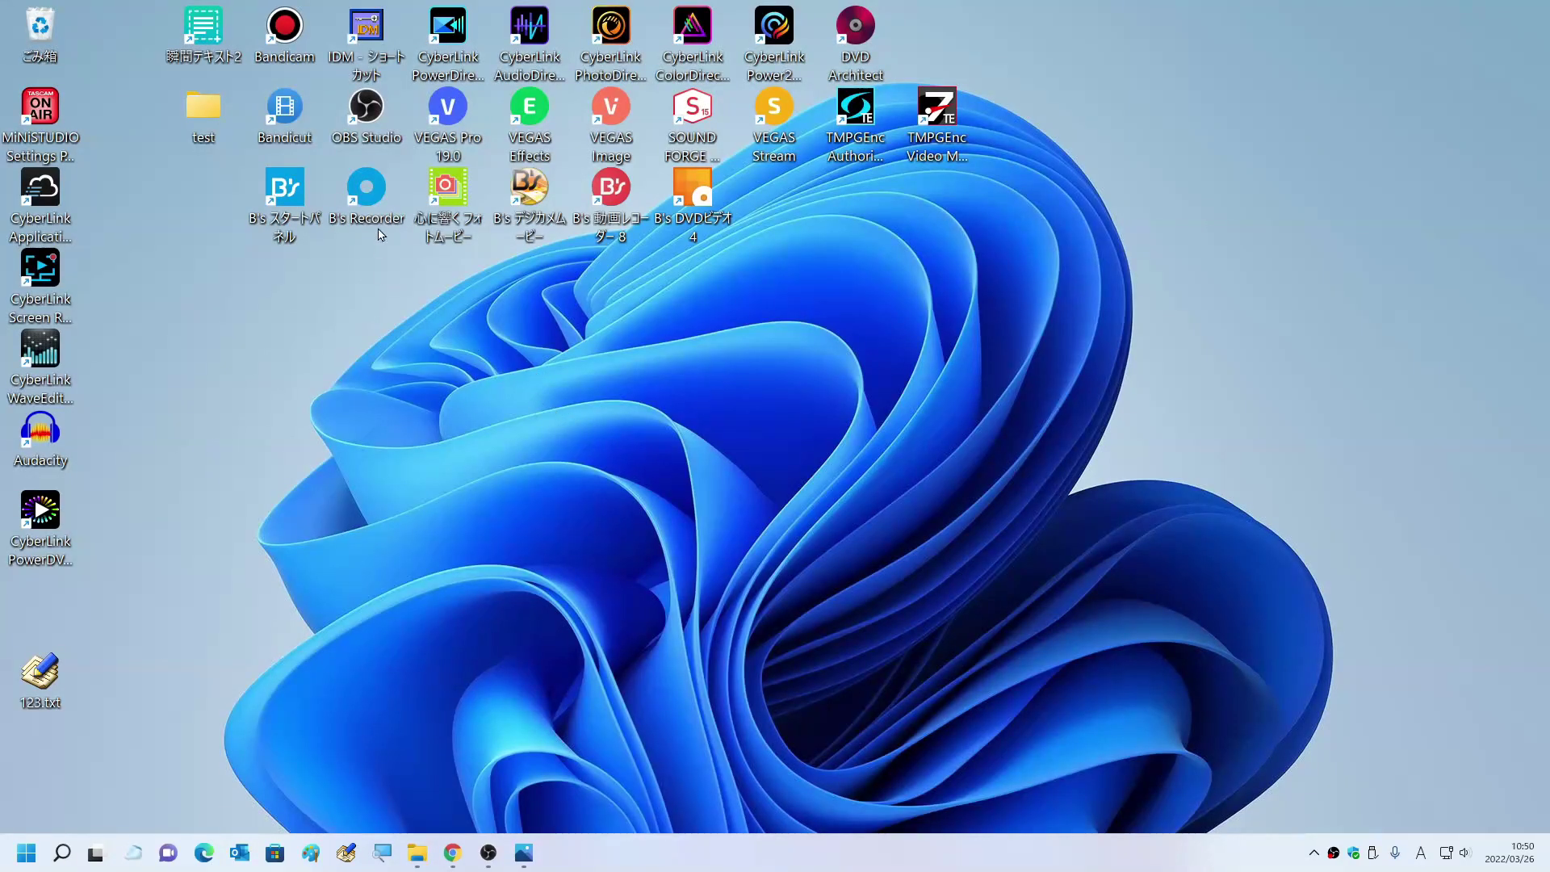
Step: Launch B's Recorder and start creating a DVD video
{"action": "double_click", "coordinate": [367, 198]}
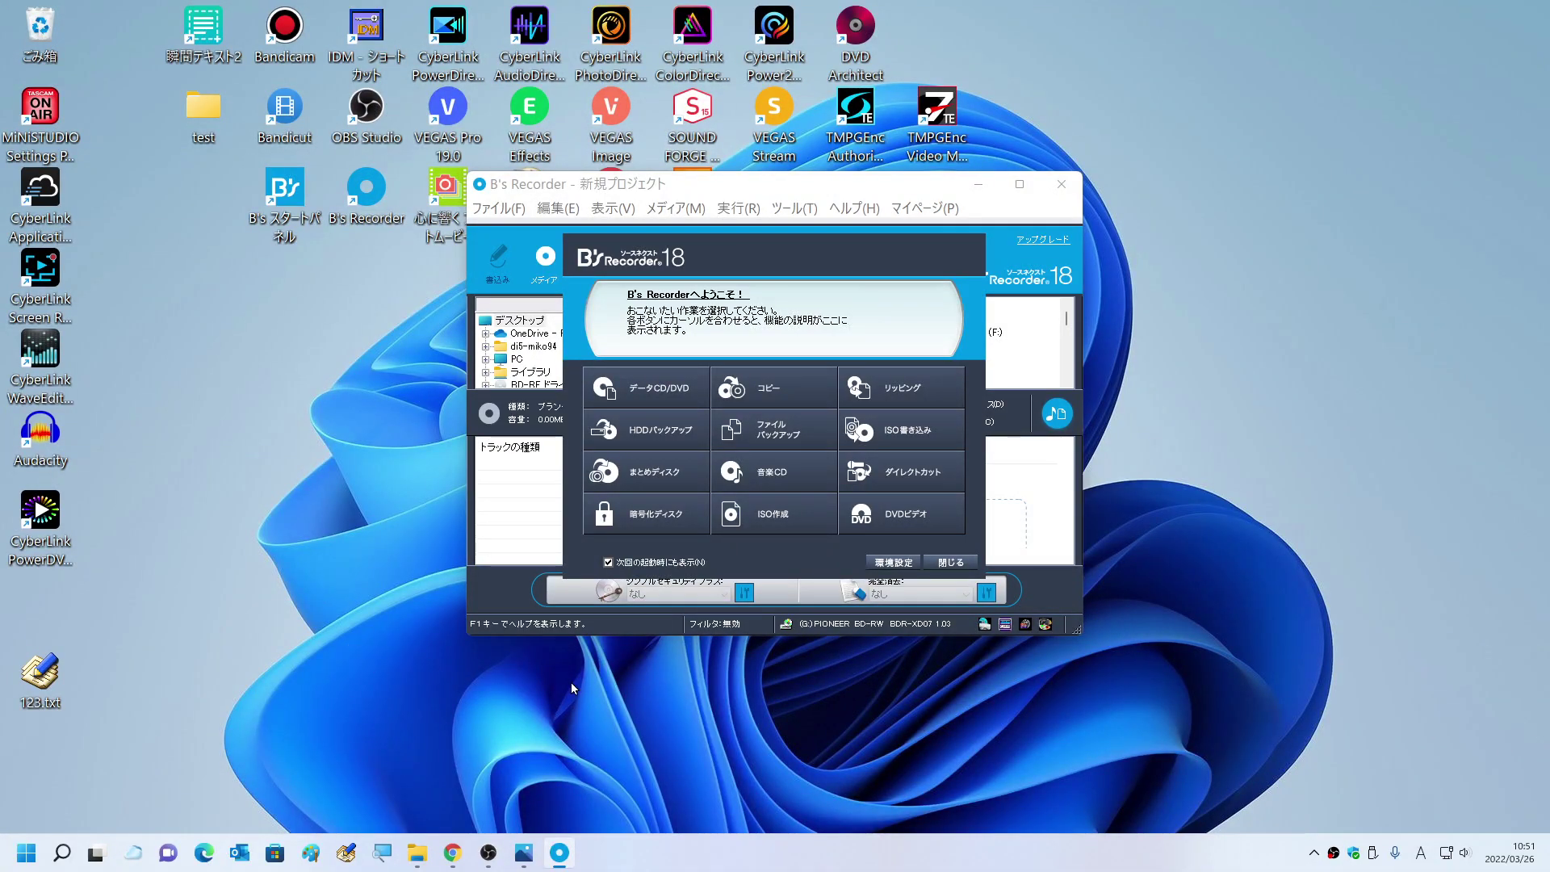
{"action": "left_click", "coordinate": [888, 522]}
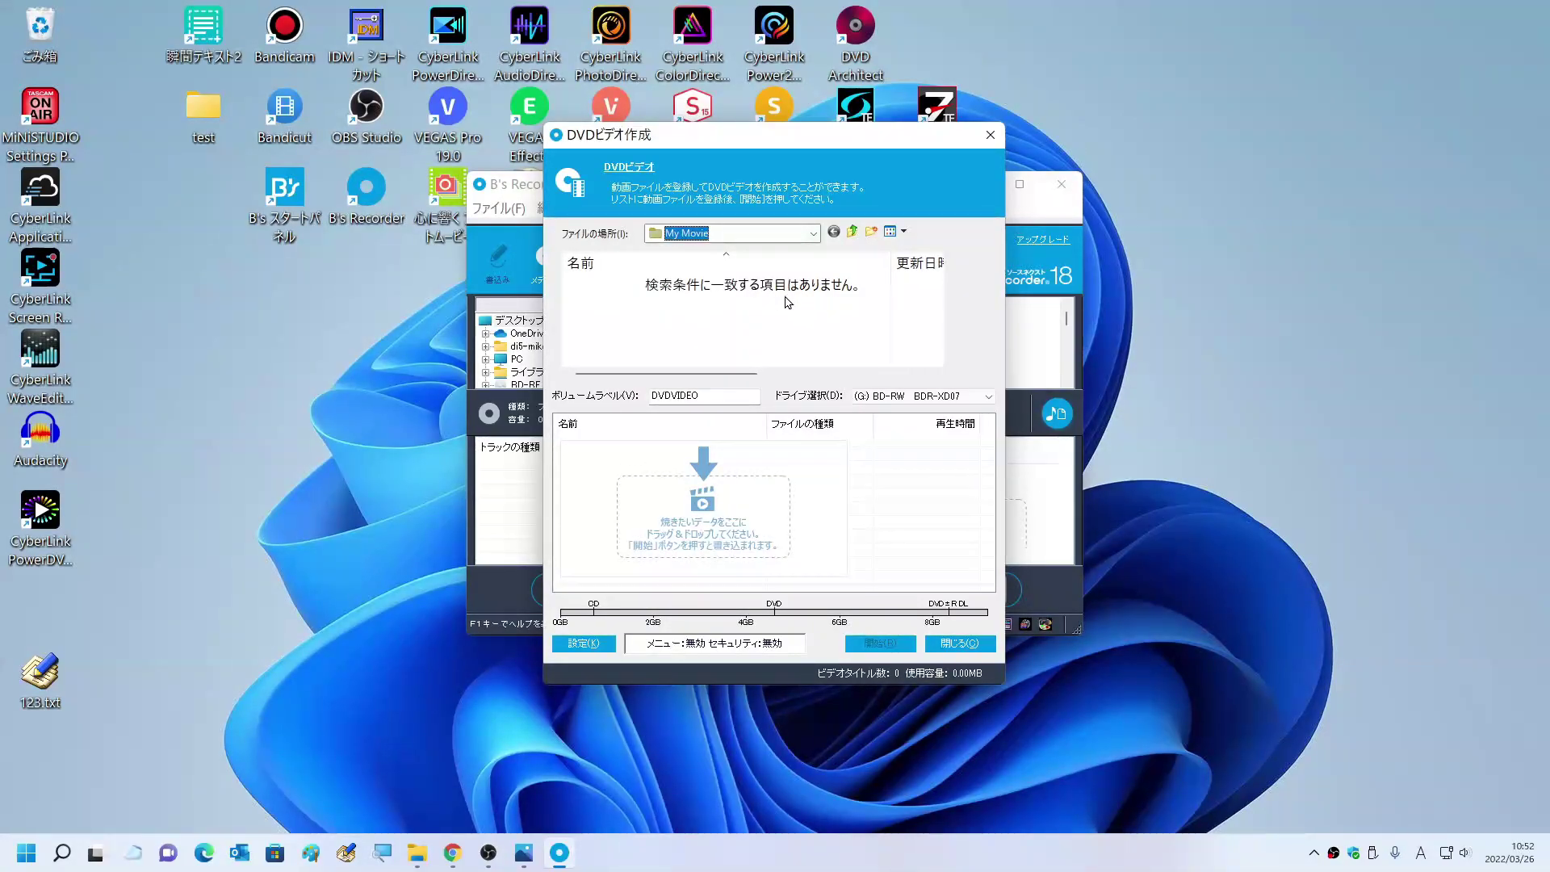
Step: Browse to the ビデオ folder and add Y-Vlog.mp4 to the DVD video's title list
{"action": "left_click", "coordinate": [812, 236]}
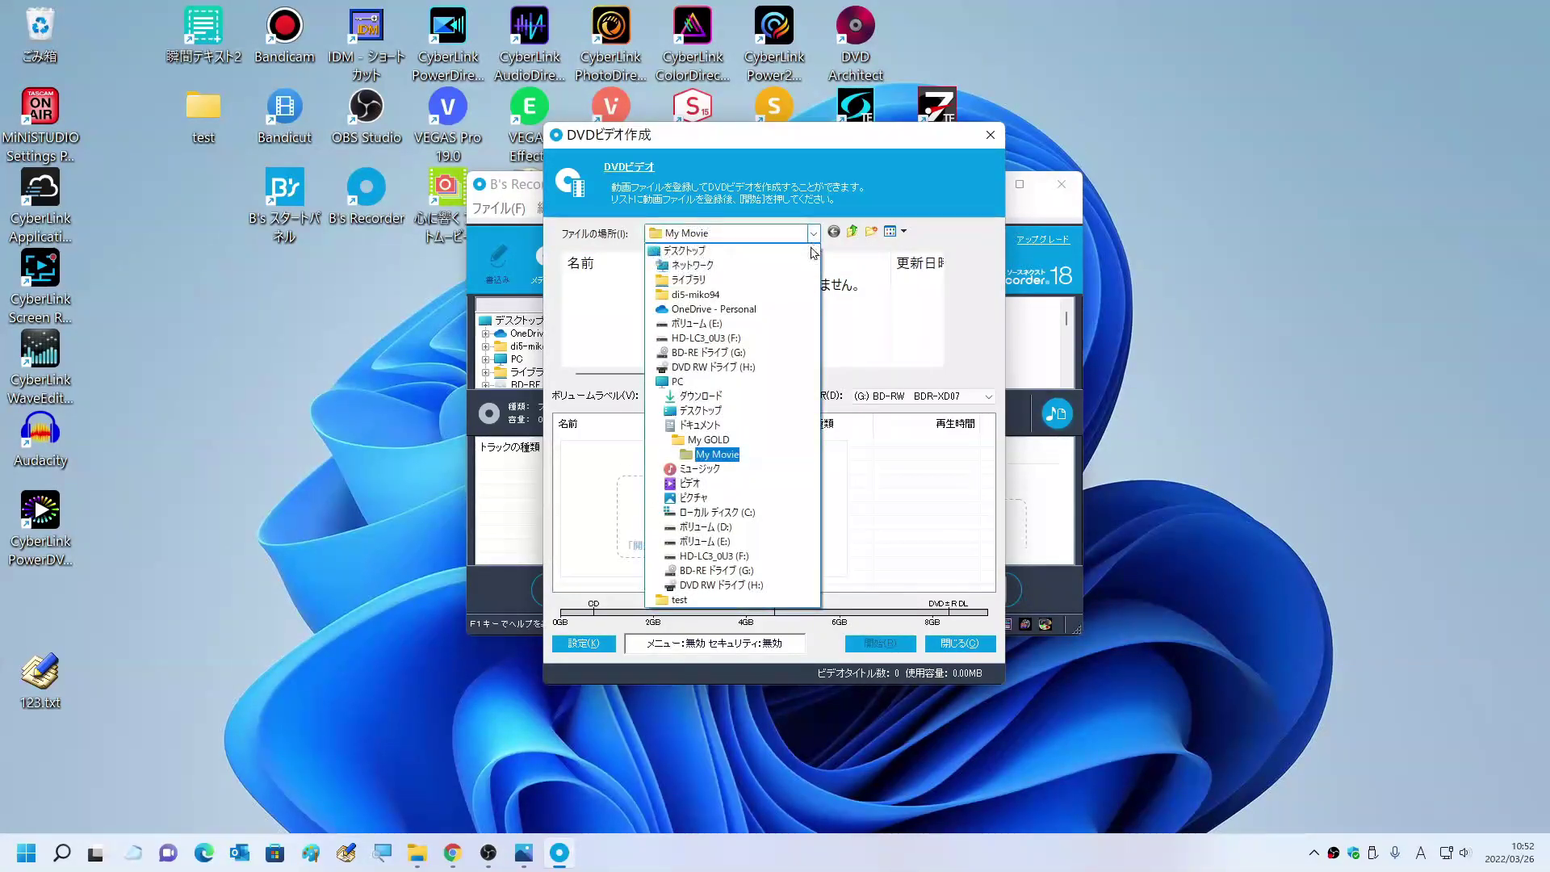
{"action": "left_click", "coordinate": [690, 485]}
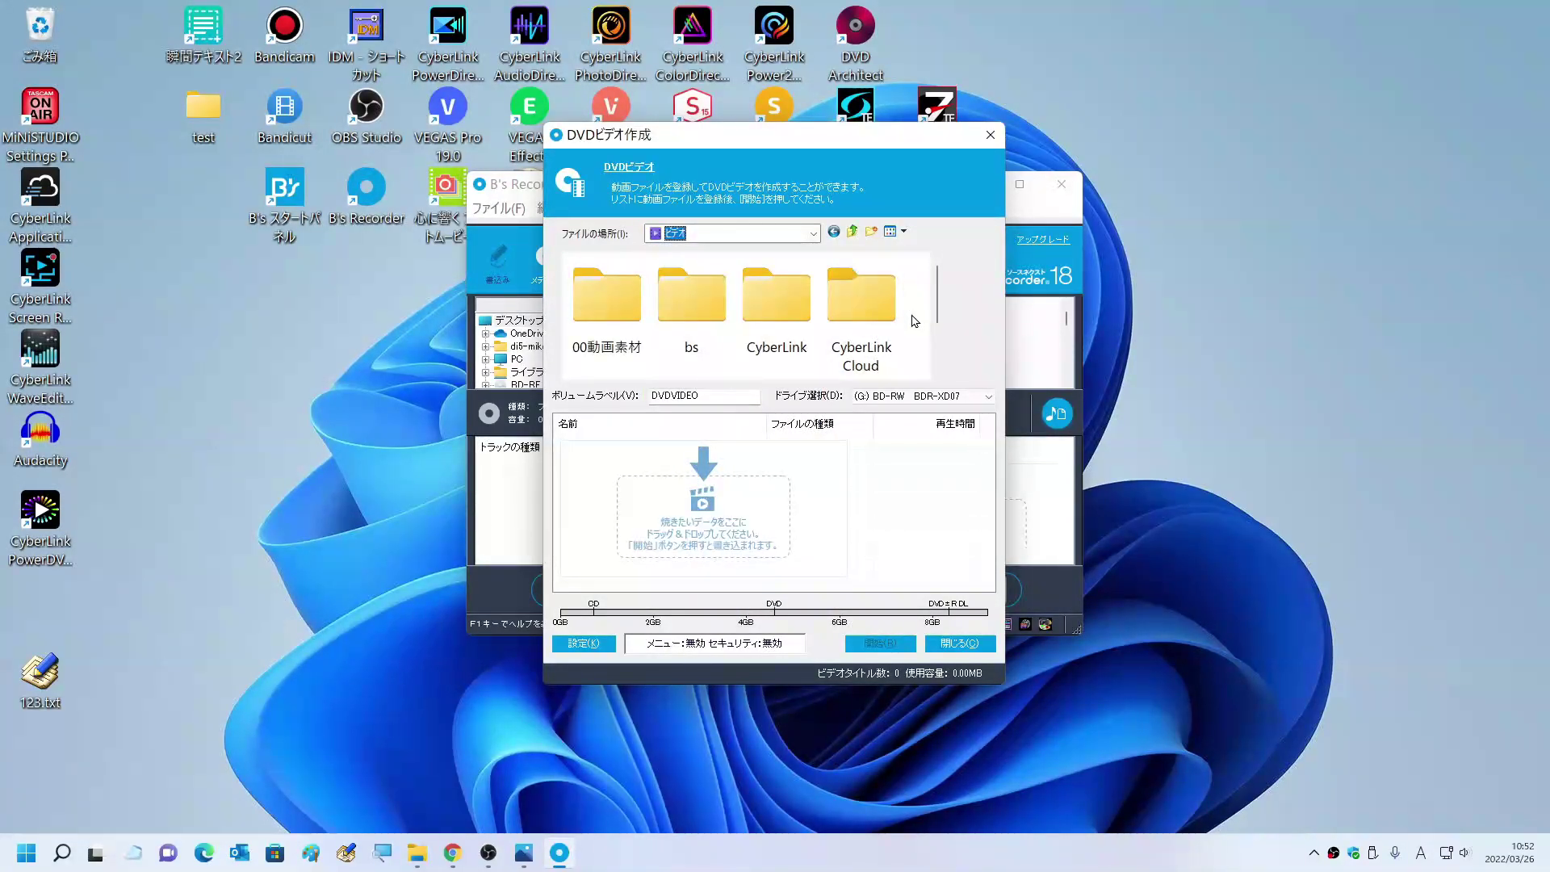
{"action": "scroll", "coordinate": [912, 315], "scroll_direction": "down", "scroll_amount": 1}
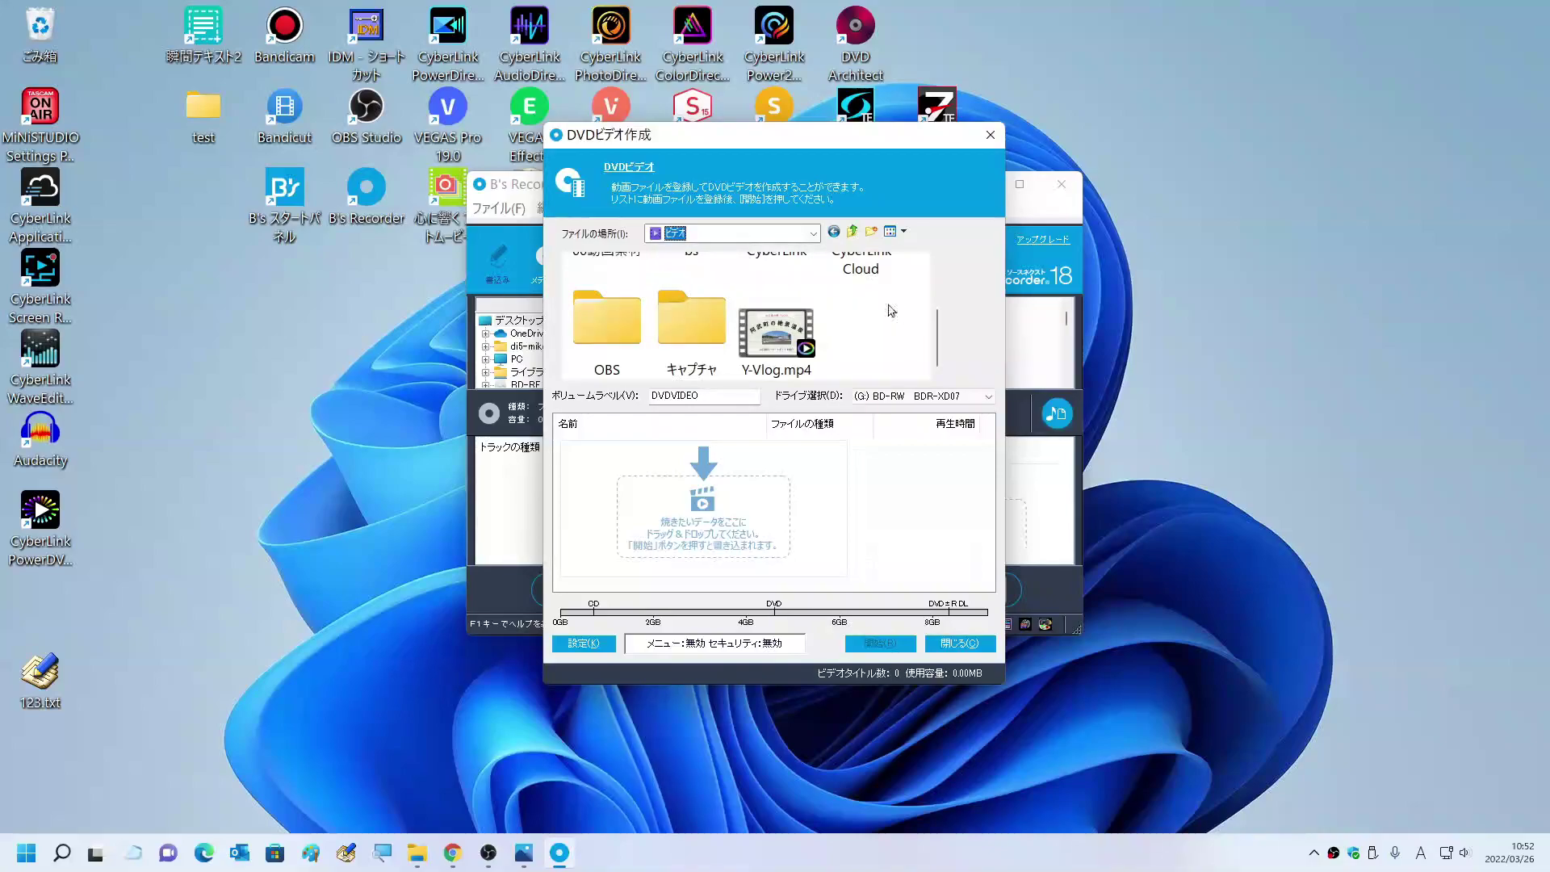
{"action": "left_click", "coordinate": [756, 356]}
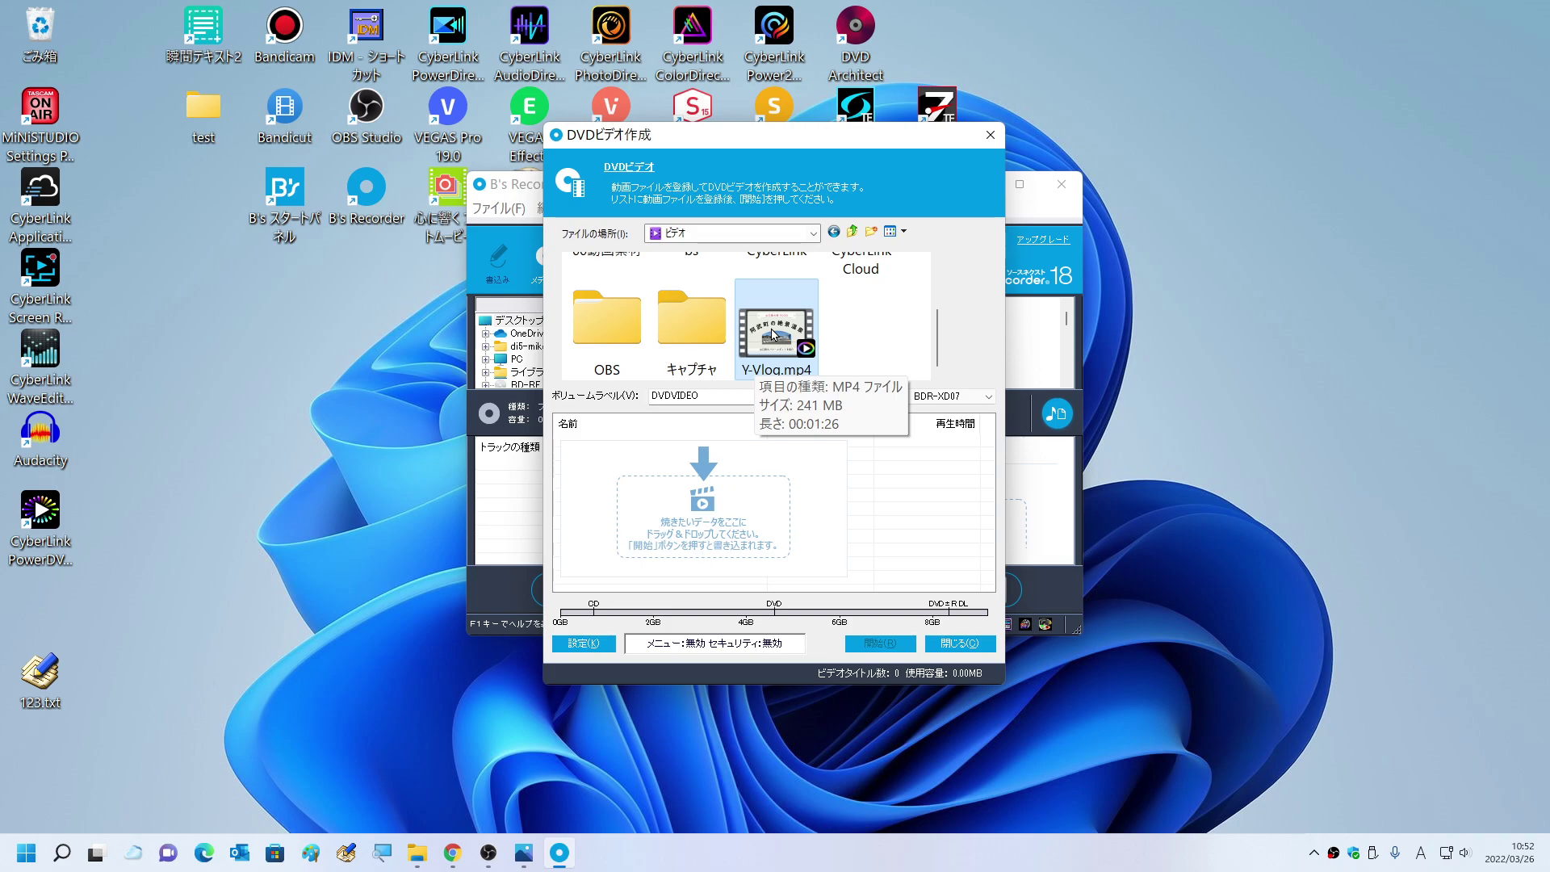
{"action": "left_click_drag", "start_coordinate": [775, 337], "coordinate": [616, 473]}
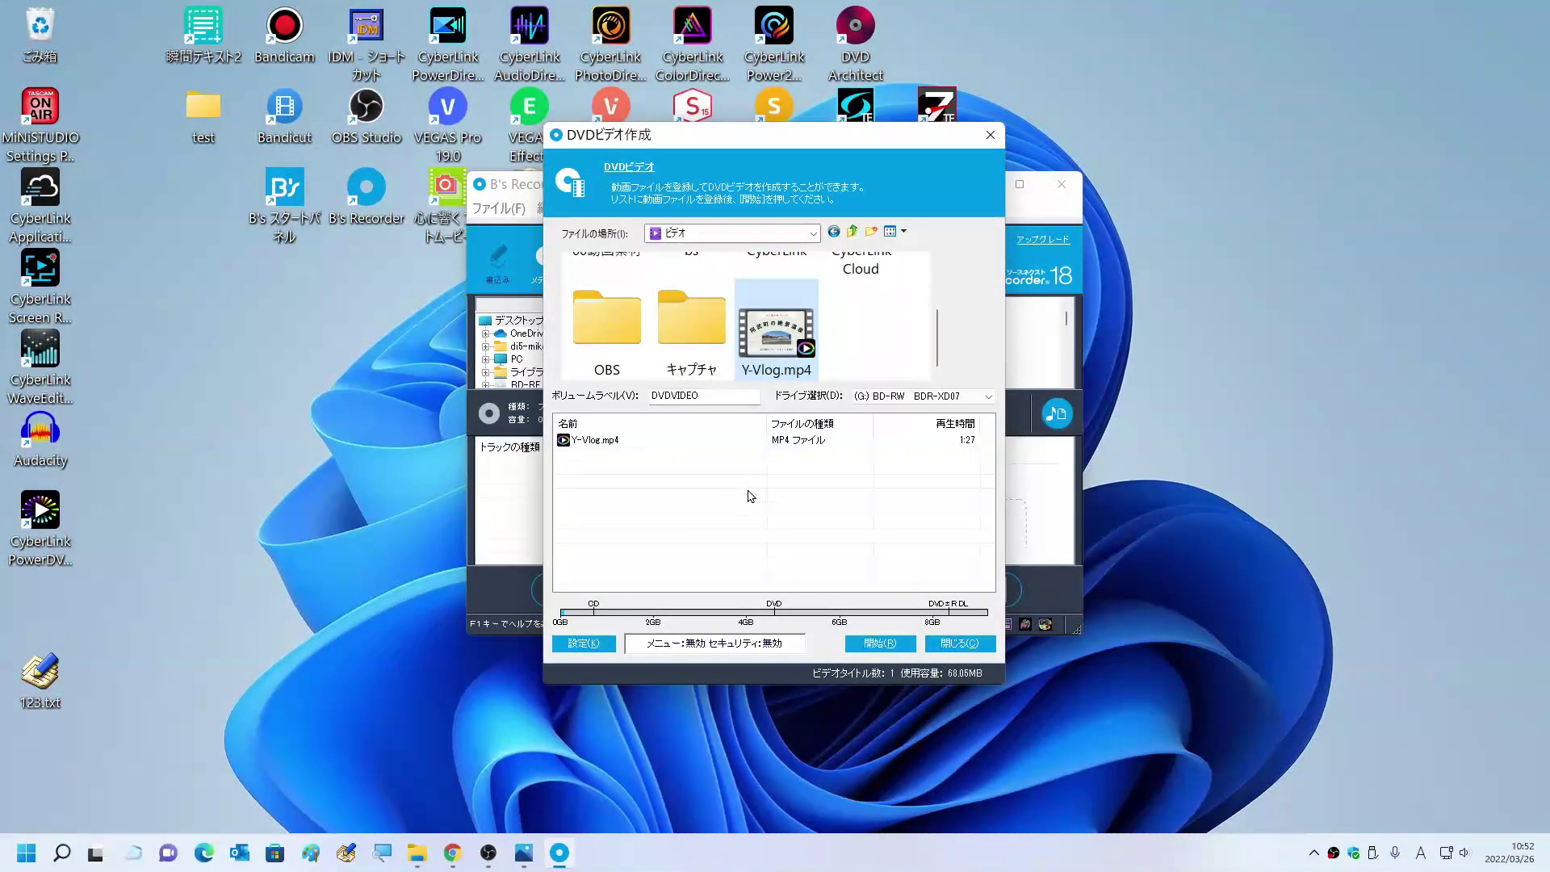
{"action": "left_click", "coordinate": [600, 450]}
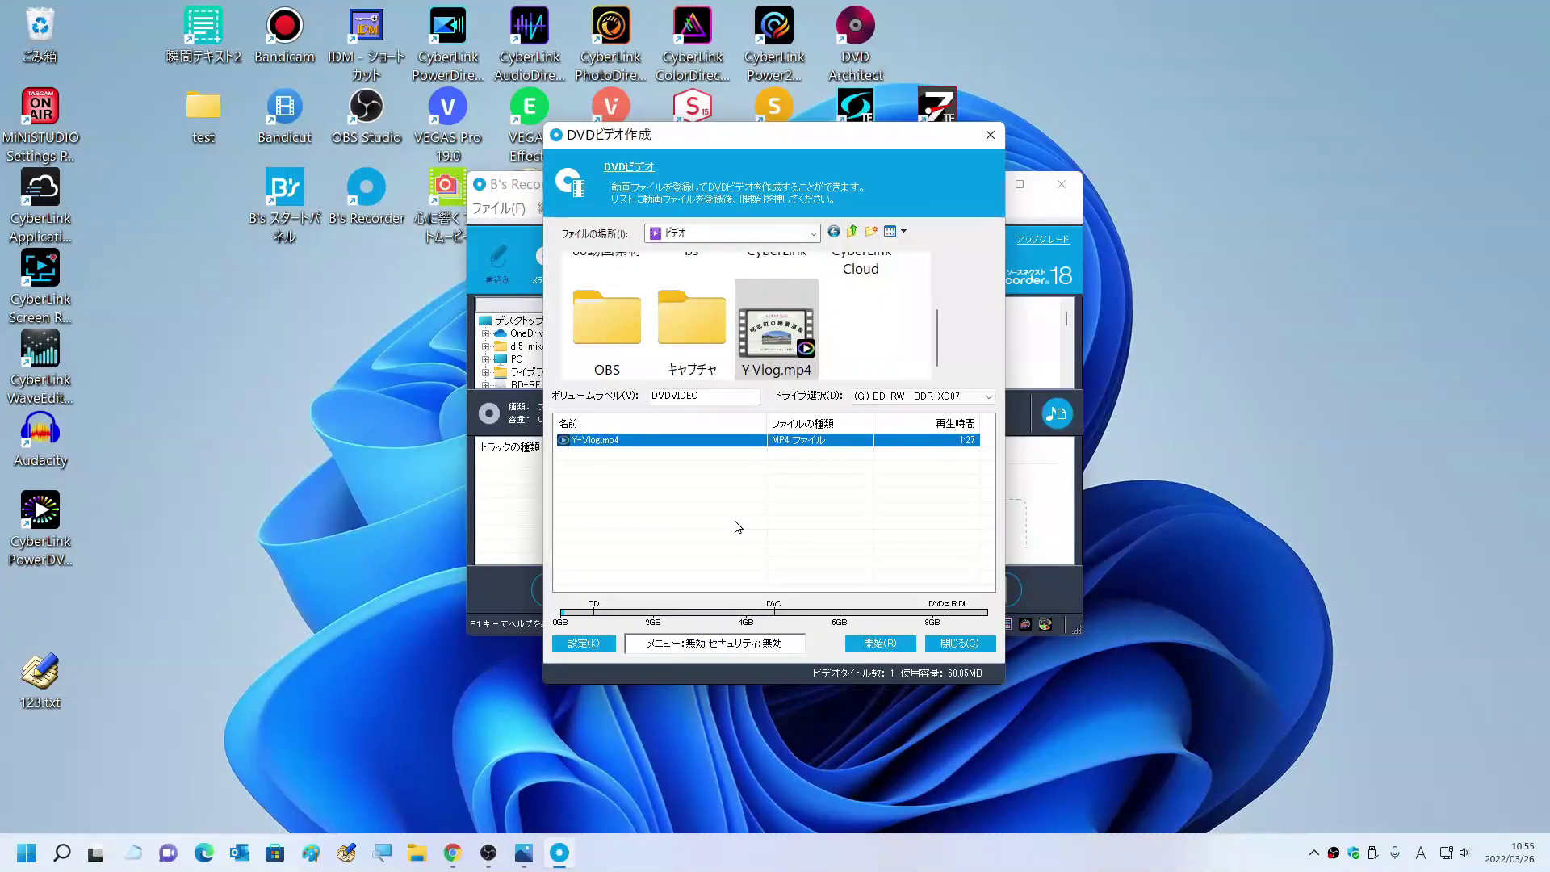
Step: Switch to Chrome and check the product page's note on creating DVD videos with a menu
{"action": "left_click", "coordinate": [460, 856]}
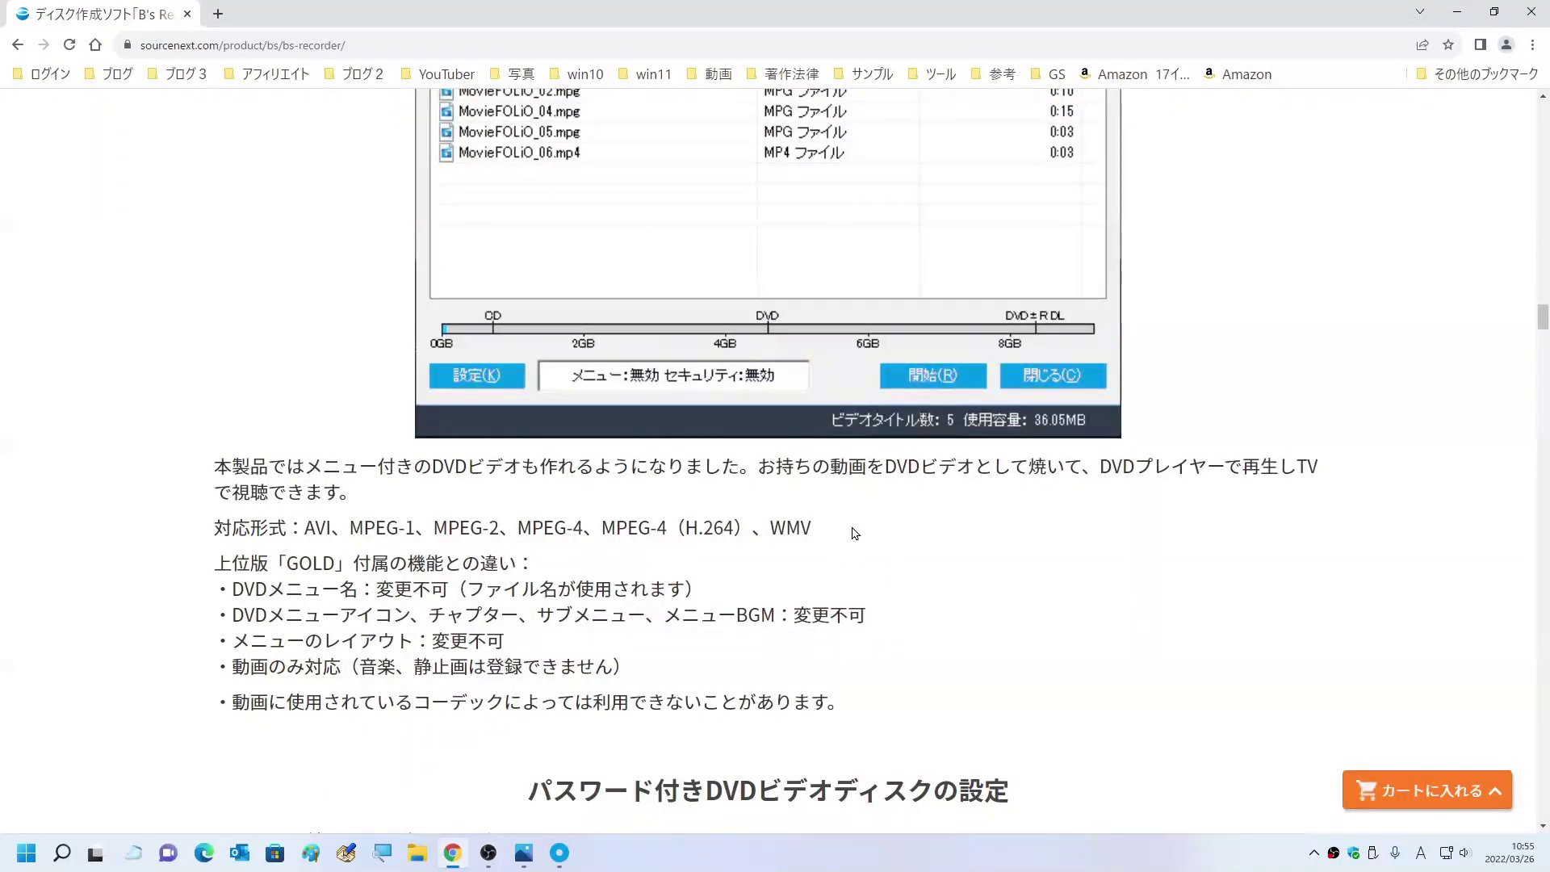
{"action": "left_click_drag", "start_coordinate": [215, 465], "coordinate": [754, 470]}
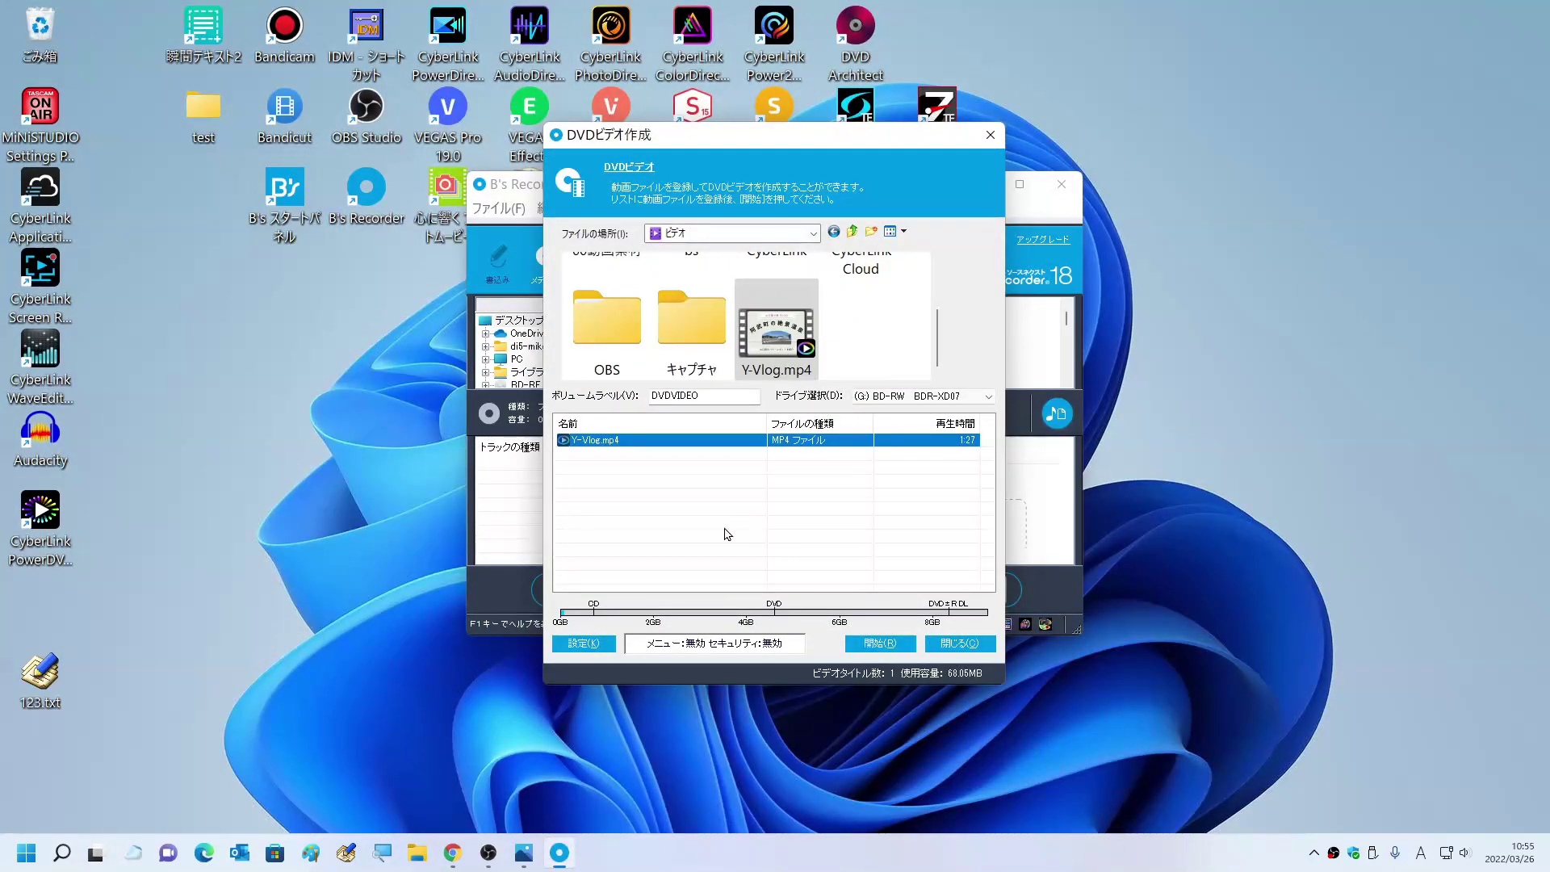
Step: Enable the DVD menu in the DVD video settings and use test1.jpg from the ミュージック folder as its menu image
{"action": "left_click", "coordinate": [583, 643]}
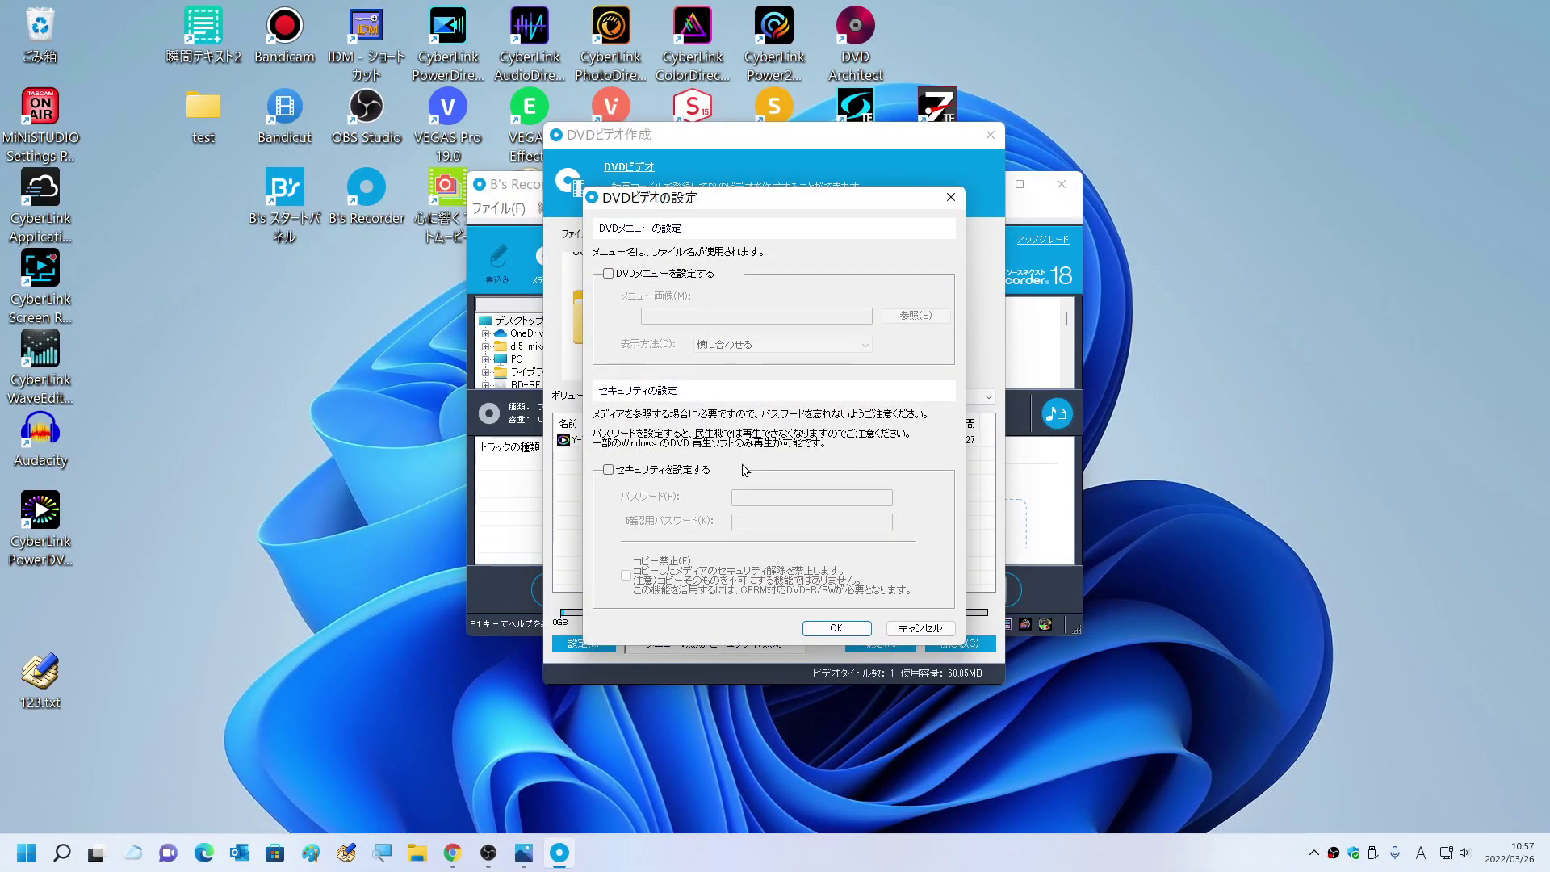
{"action": "left_click", "coordinate": [609, 274]}
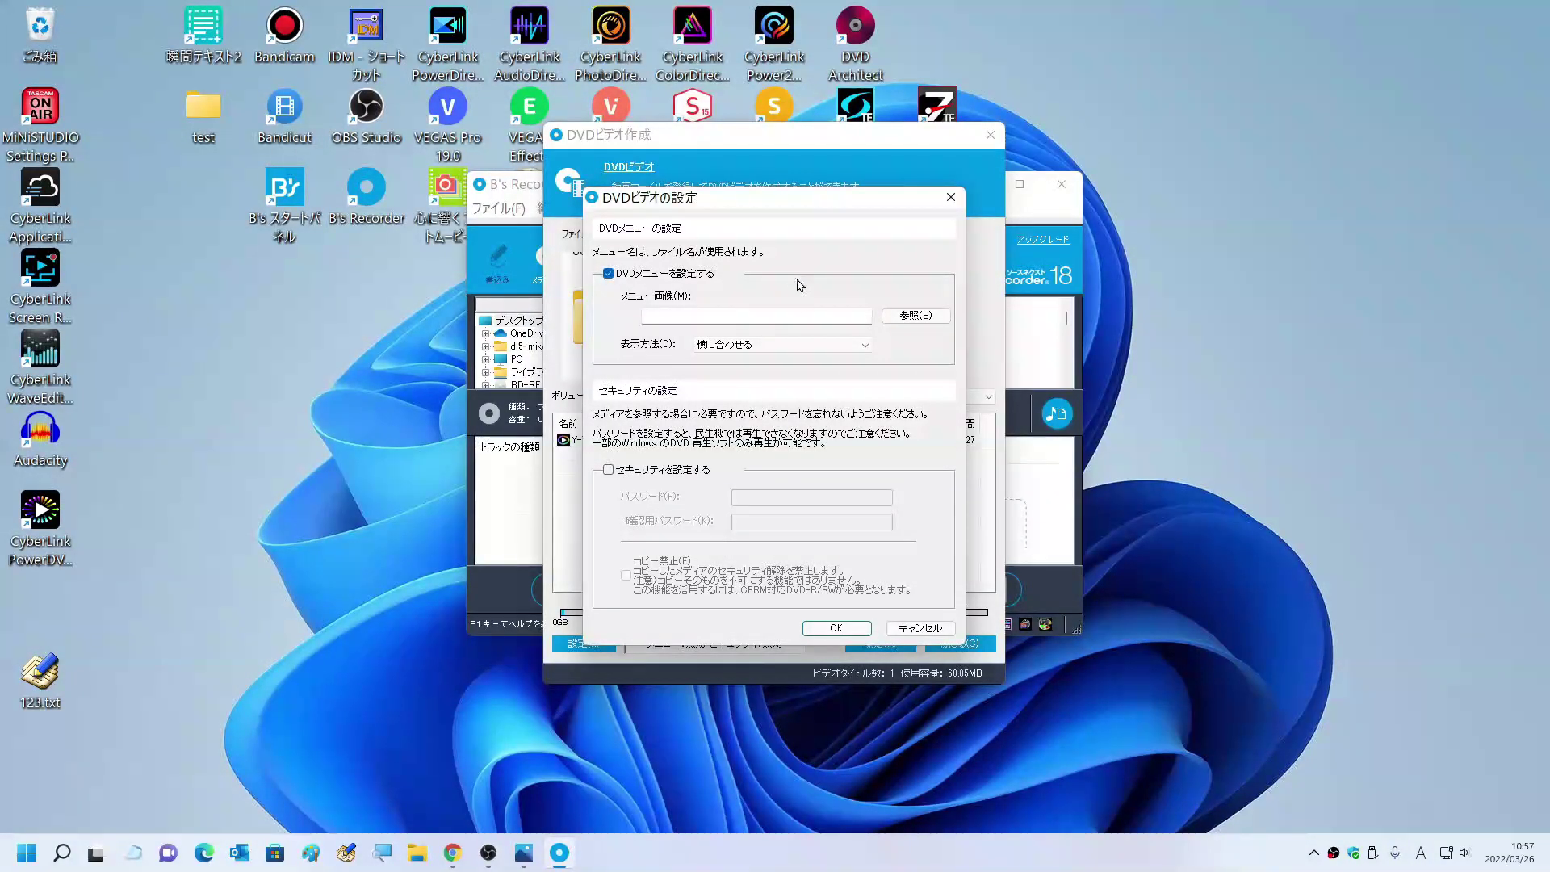
{"action": "left_click", "coordinate": [912, 321]}
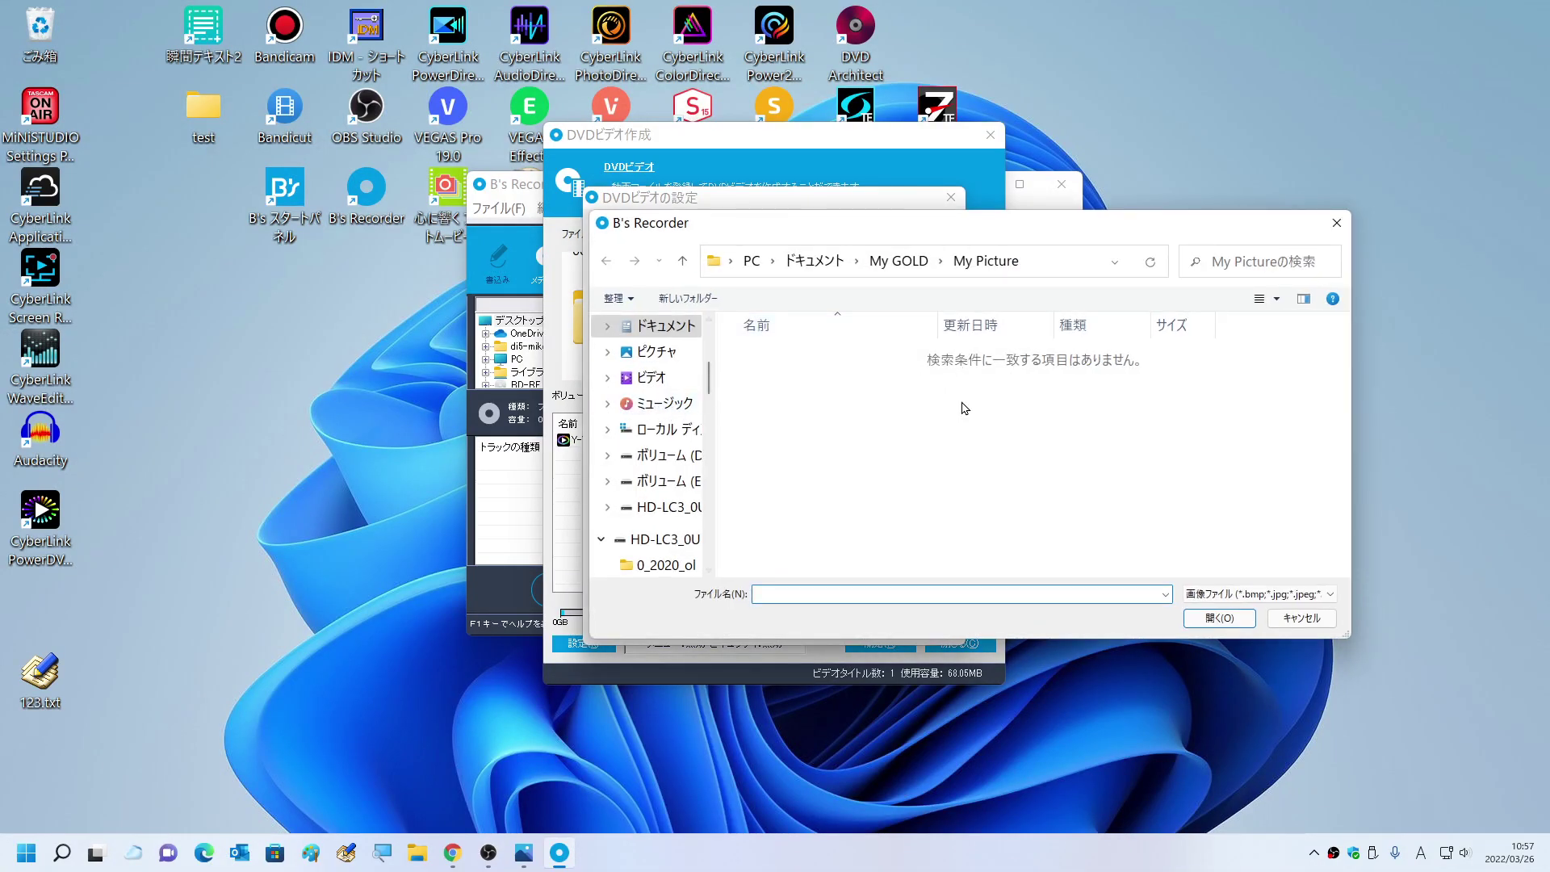
{"action": "left_click", "coordinate": [663, 408]}
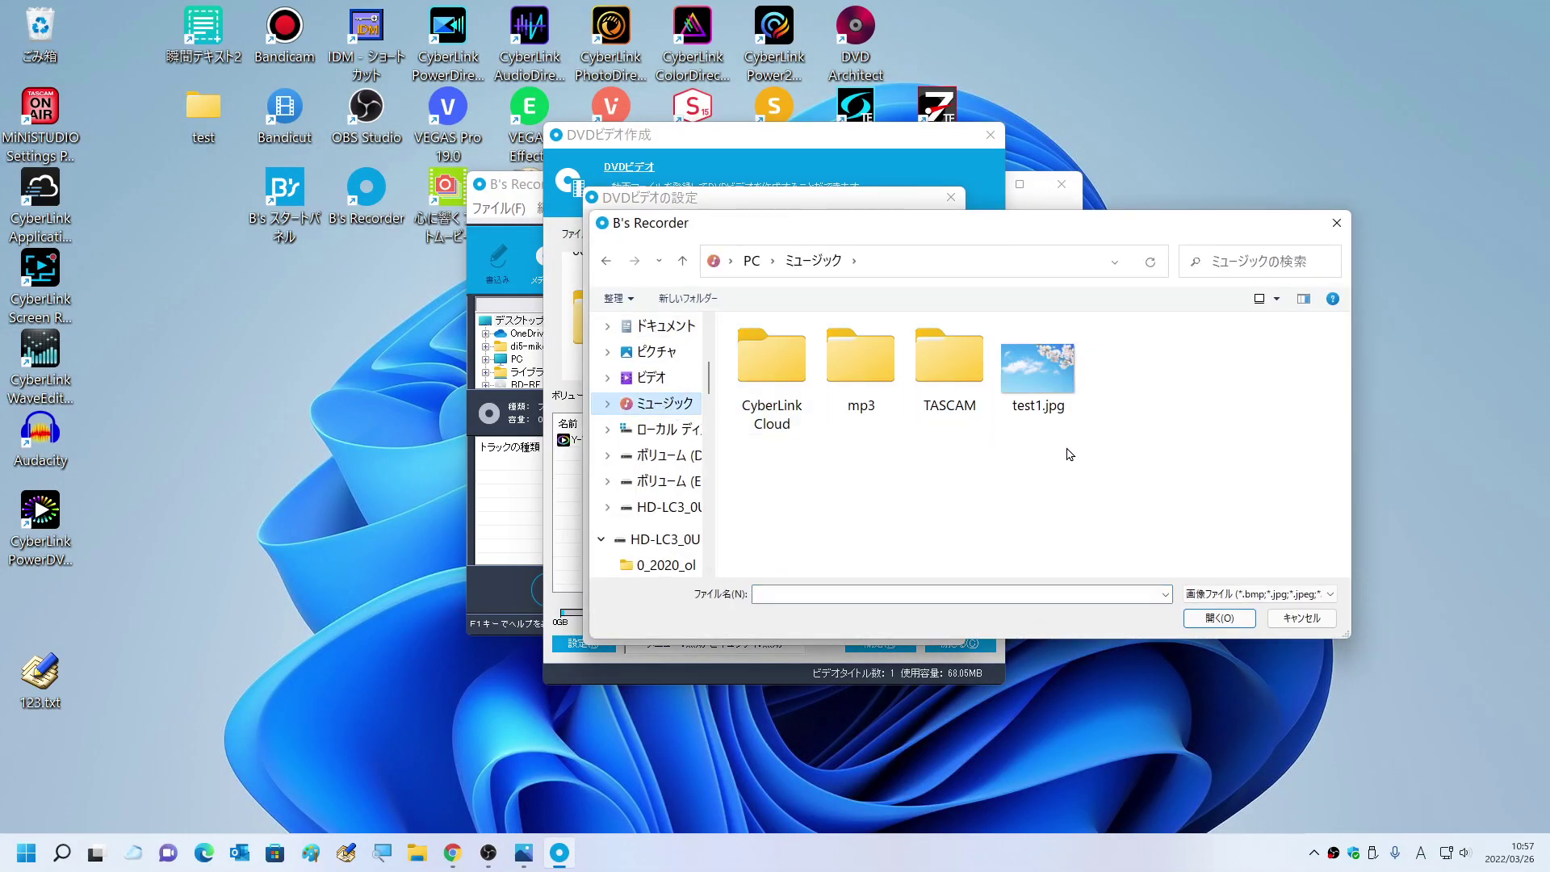
{"action": "left_click", "coordinate": [1041, 404]}
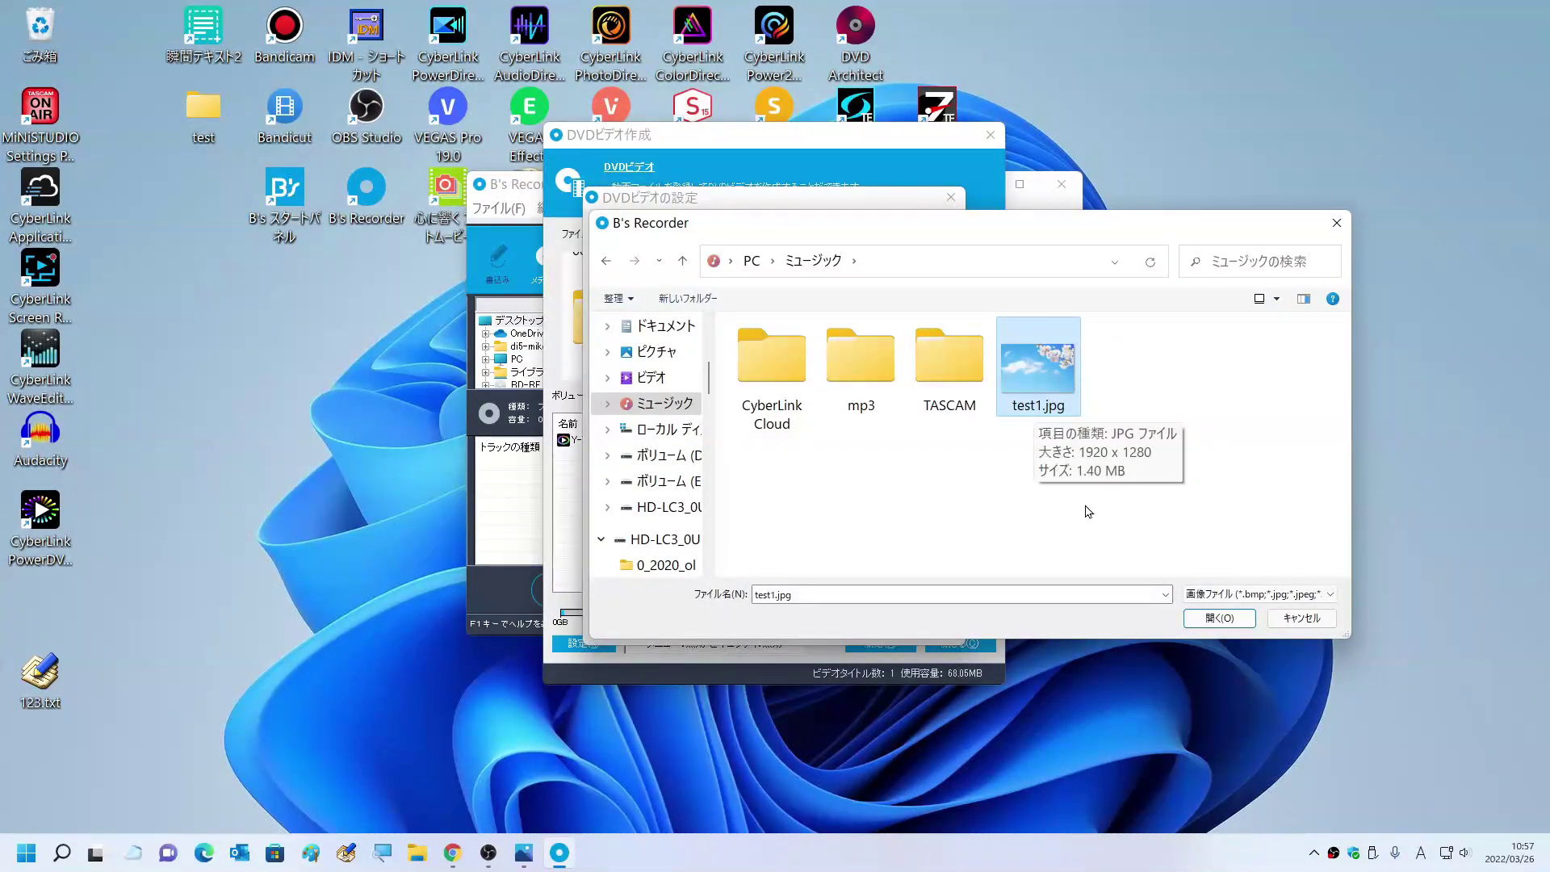
{"action": "left_click", "coordinate": [1219, 618]}
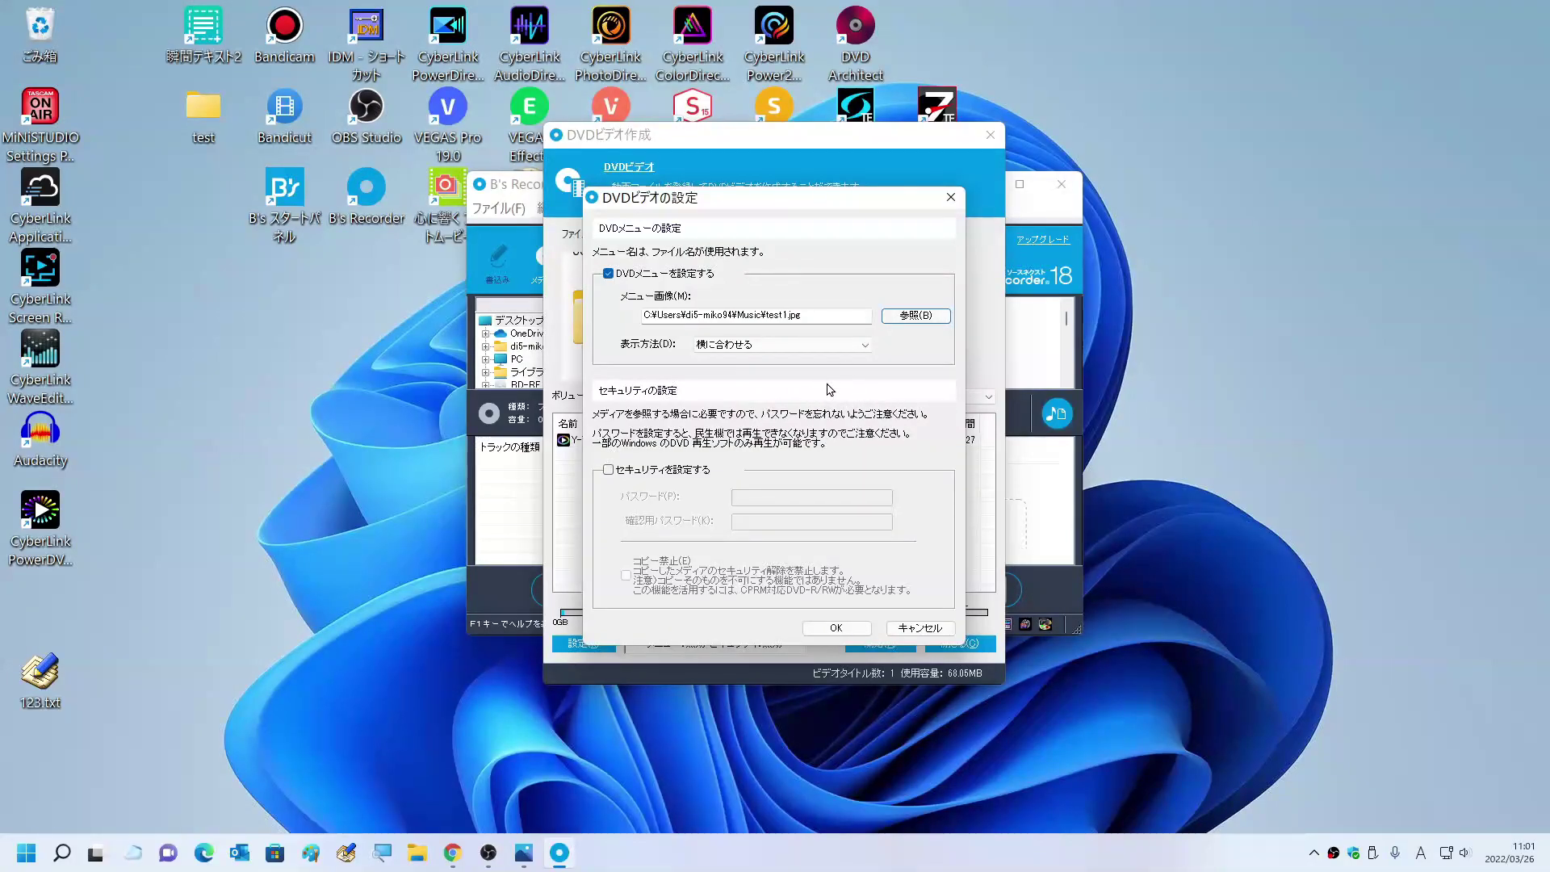
{"action": "left_click", "coordinate": [838, 634]}
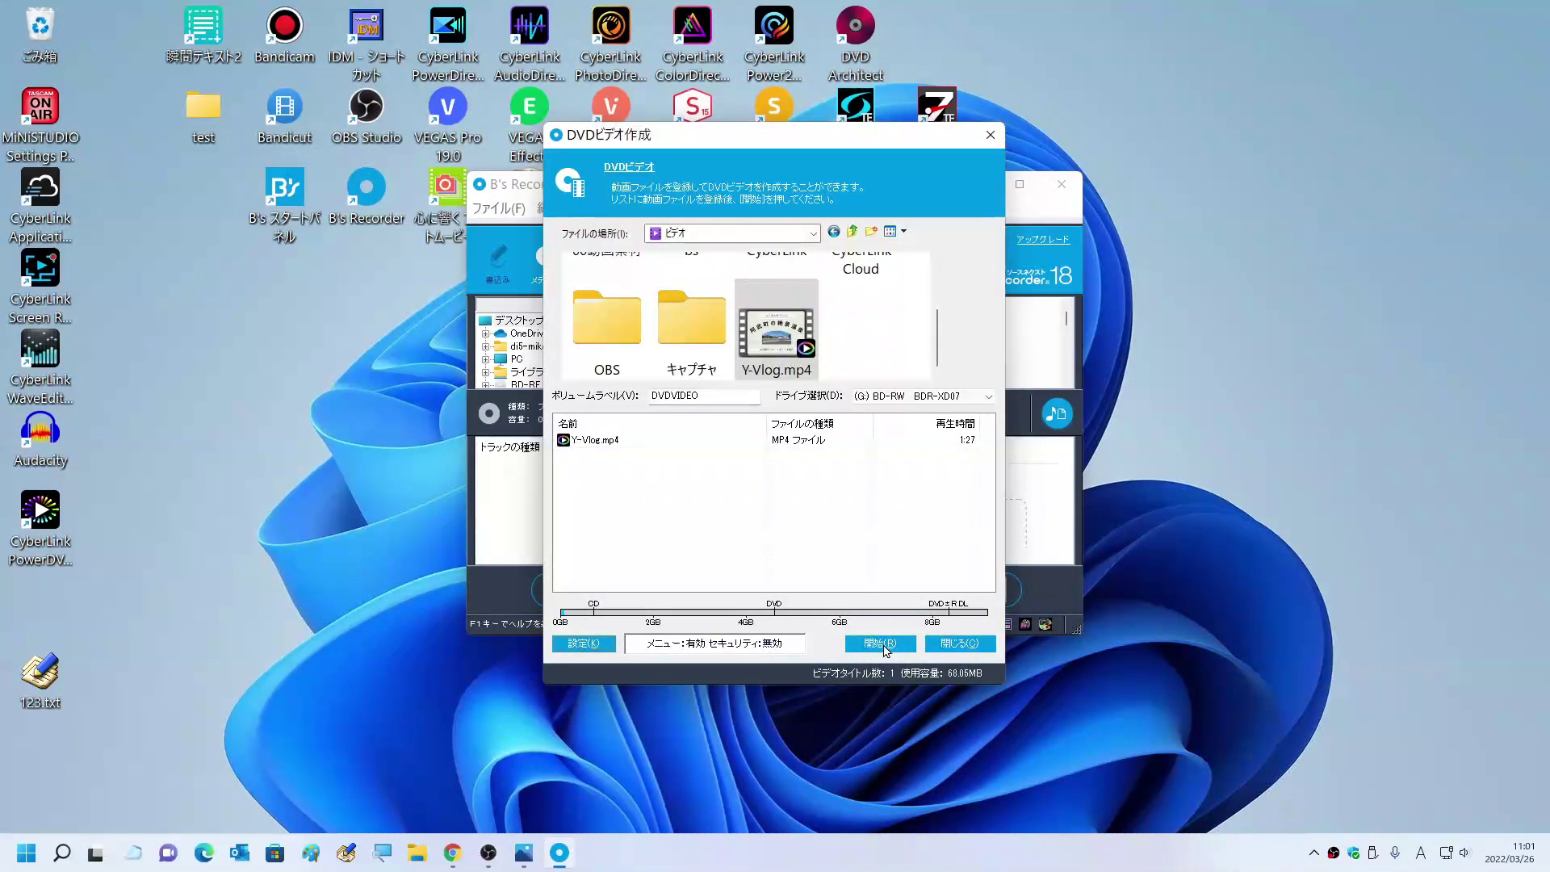
Step: Burn the DVD video to disc without making another copy, and close B's Recorder
{"action": "left_click", "coordinate": [884, 645]}
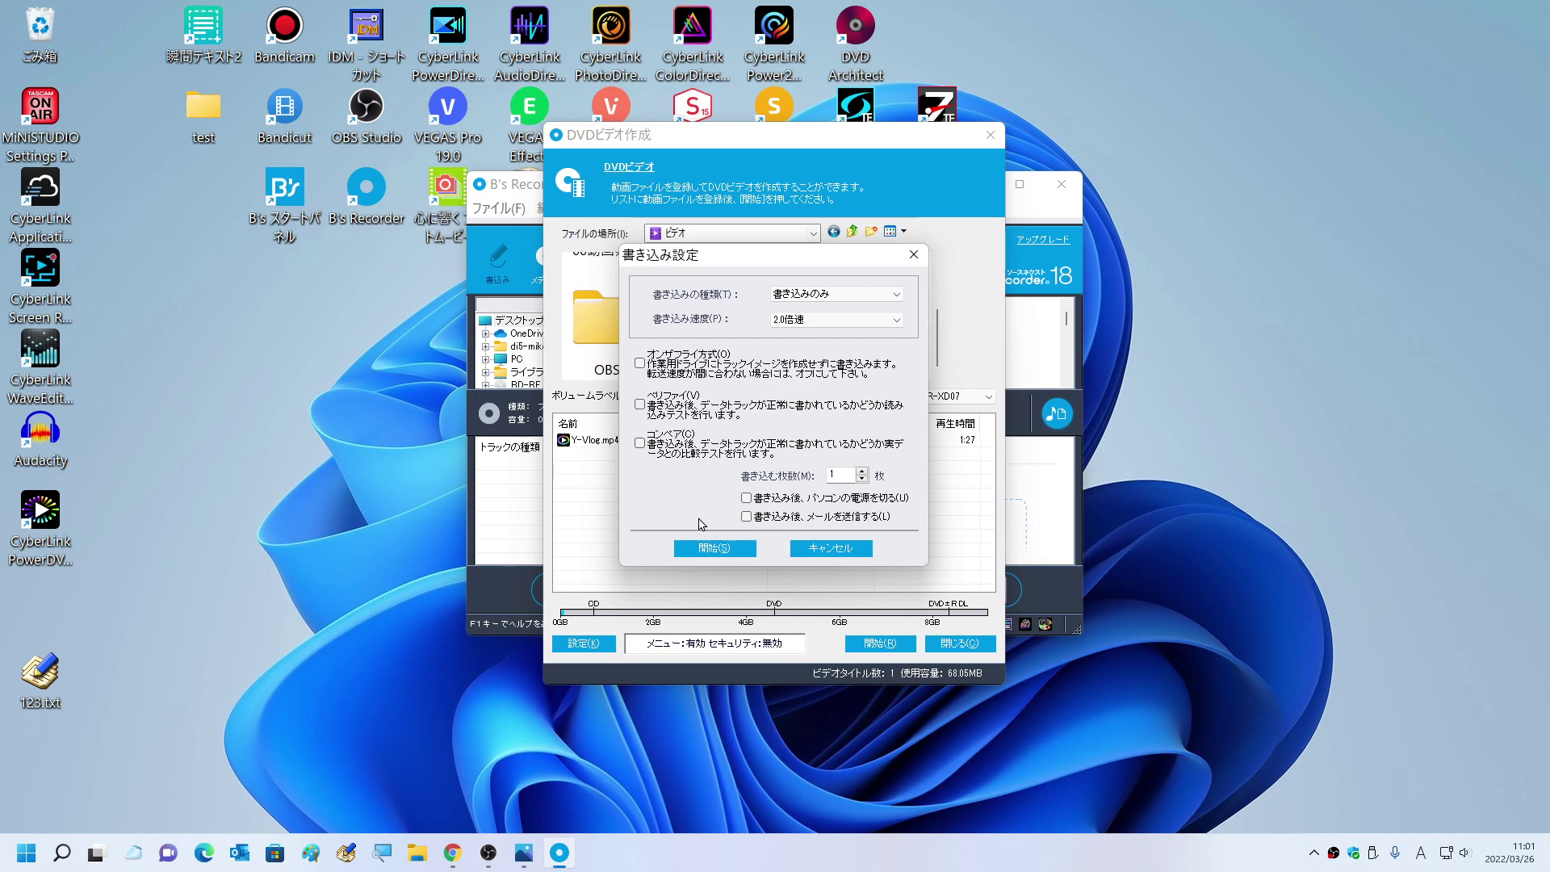
{"action": "left_click", "coordinate": [713, 549]}
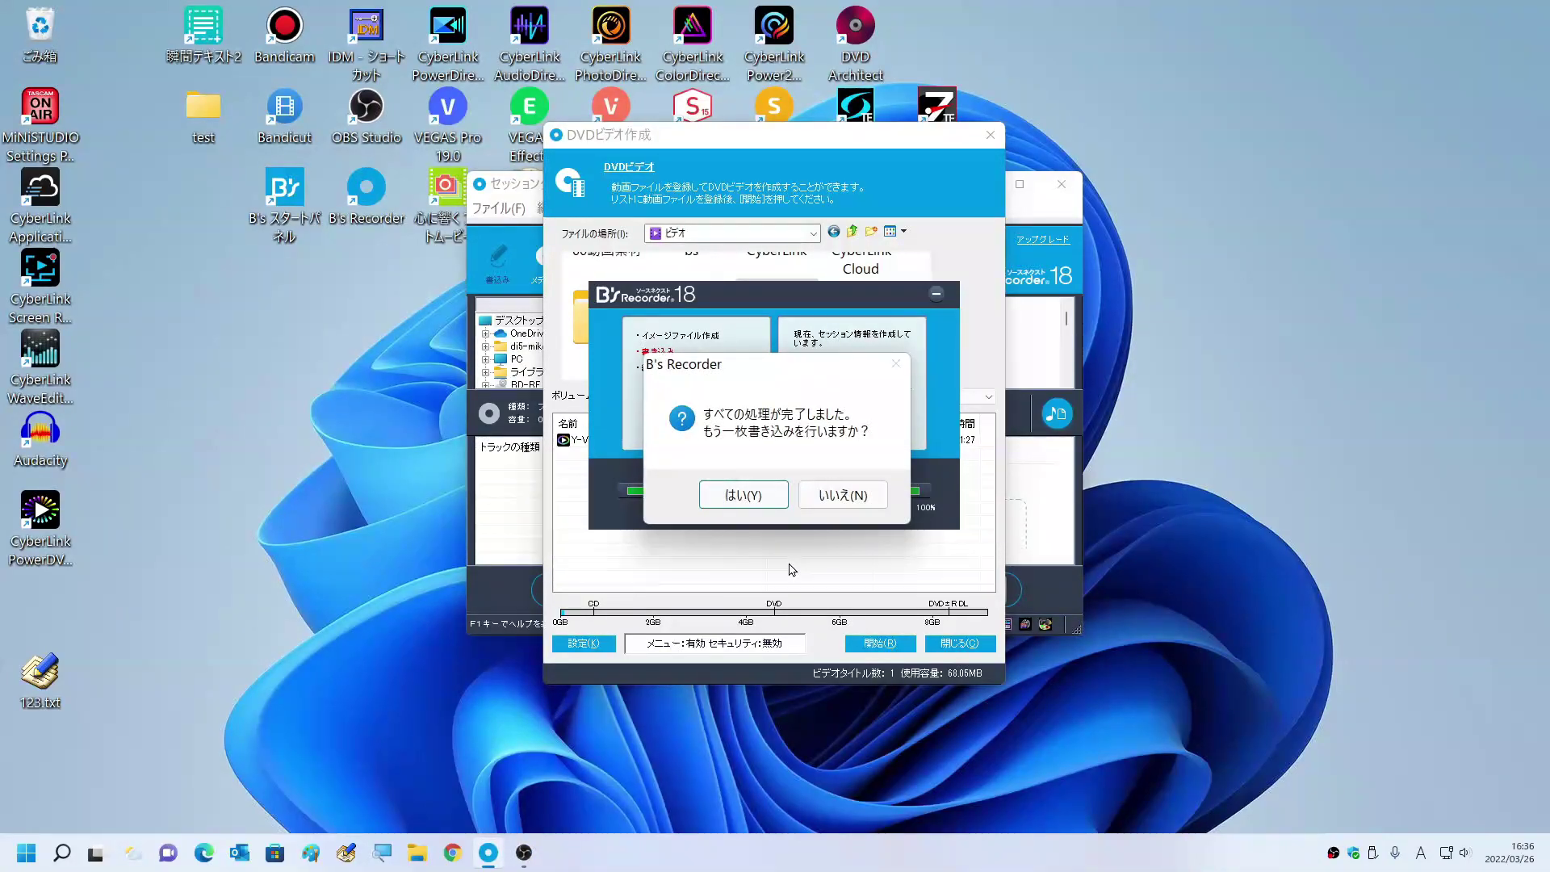
{"action": "left_click", "coordinate": [827, 500]}
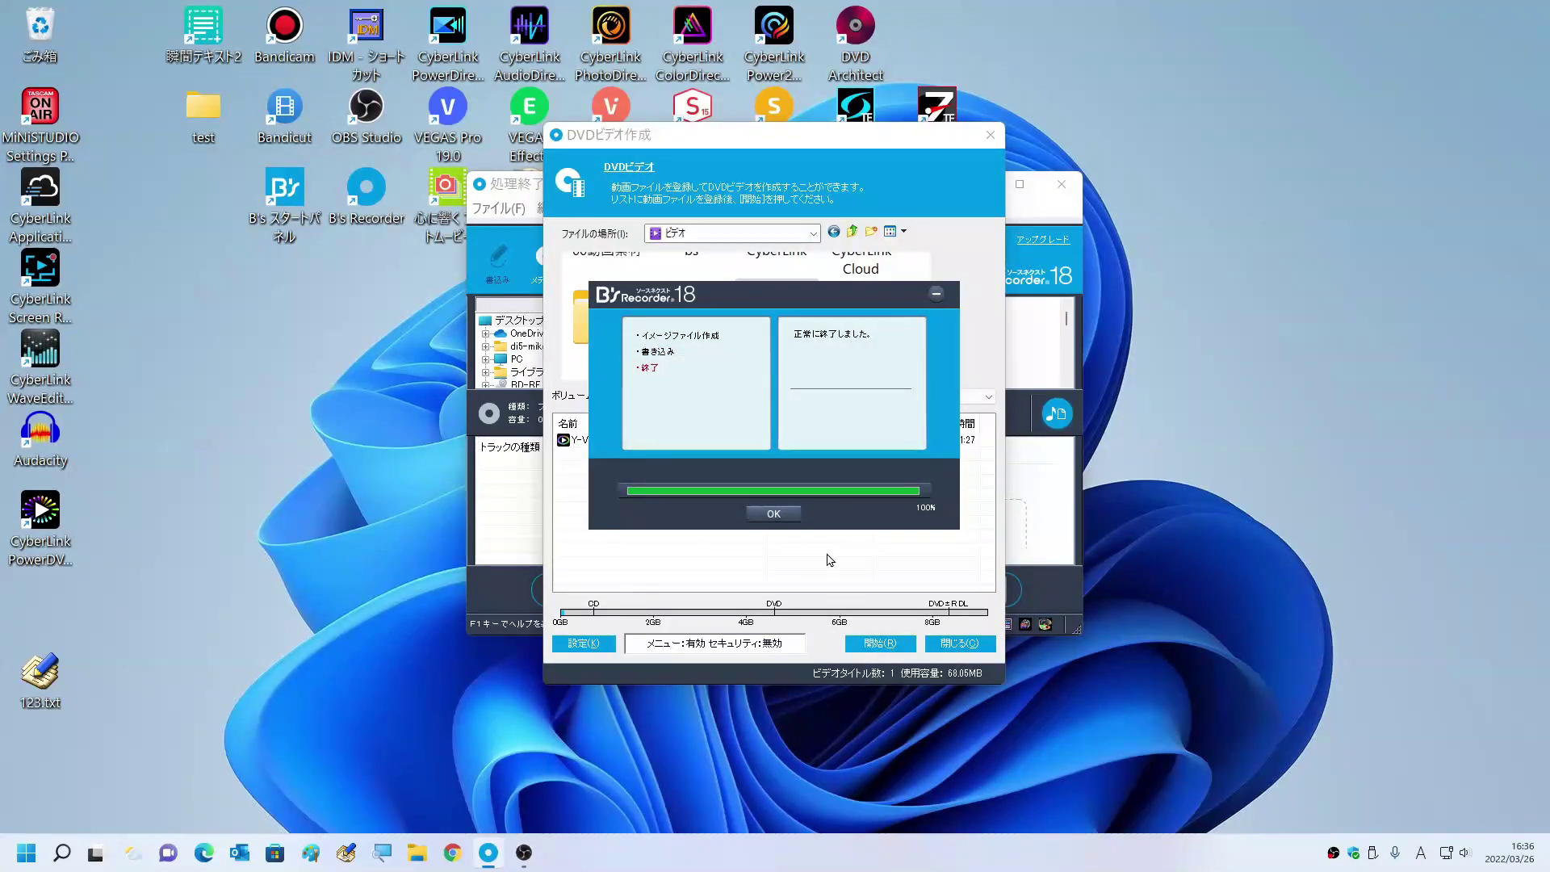
{"action": "left_click", "coordinate": [771, 516]}
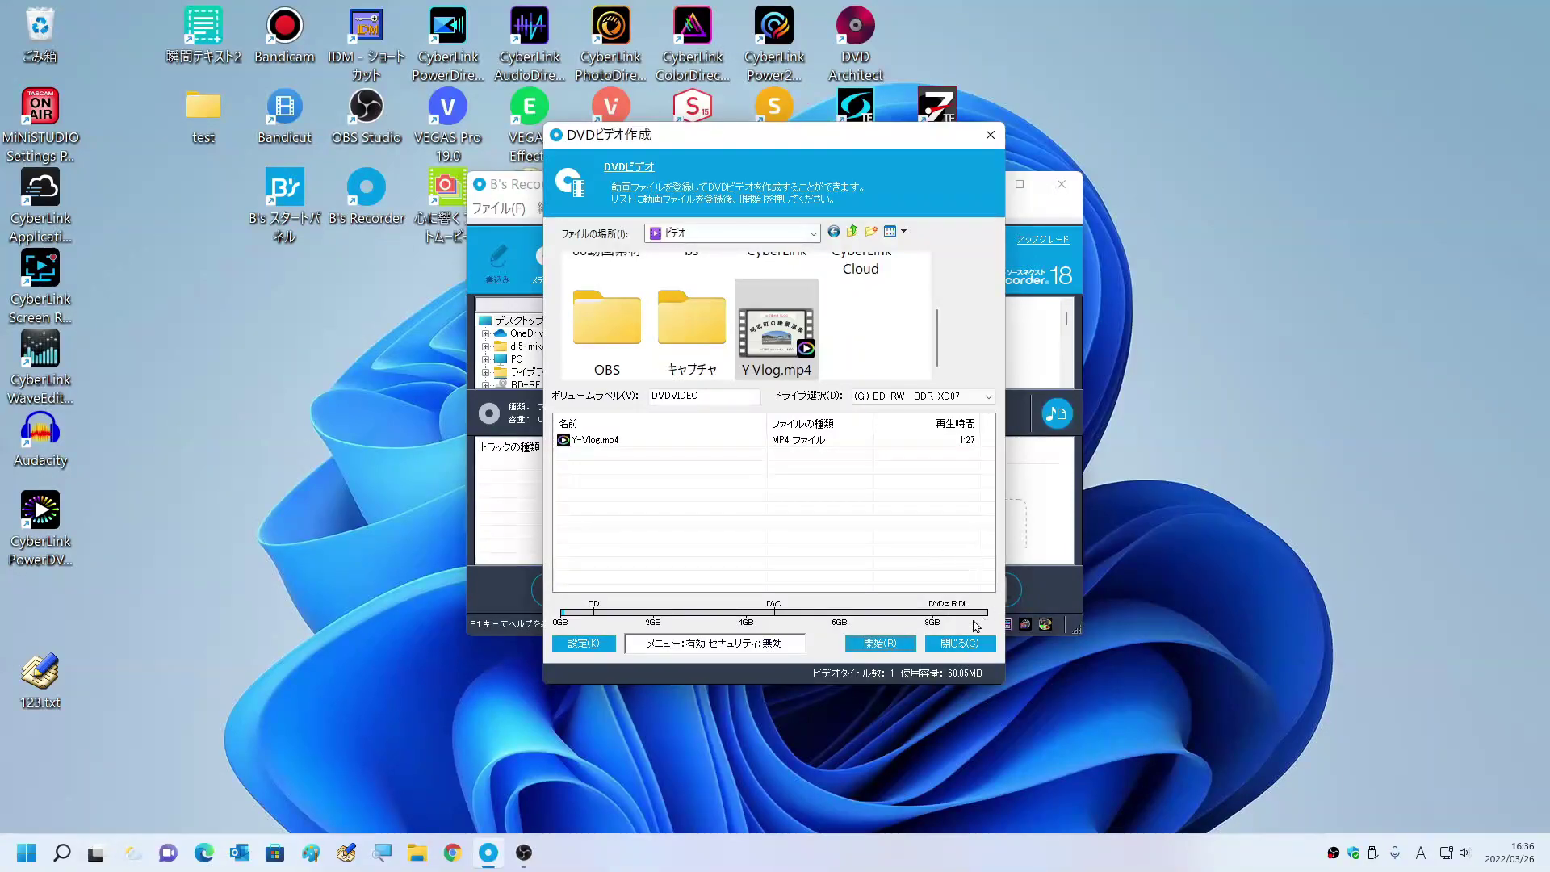
{"action": "left_click", "coordinate": [960, 643]}
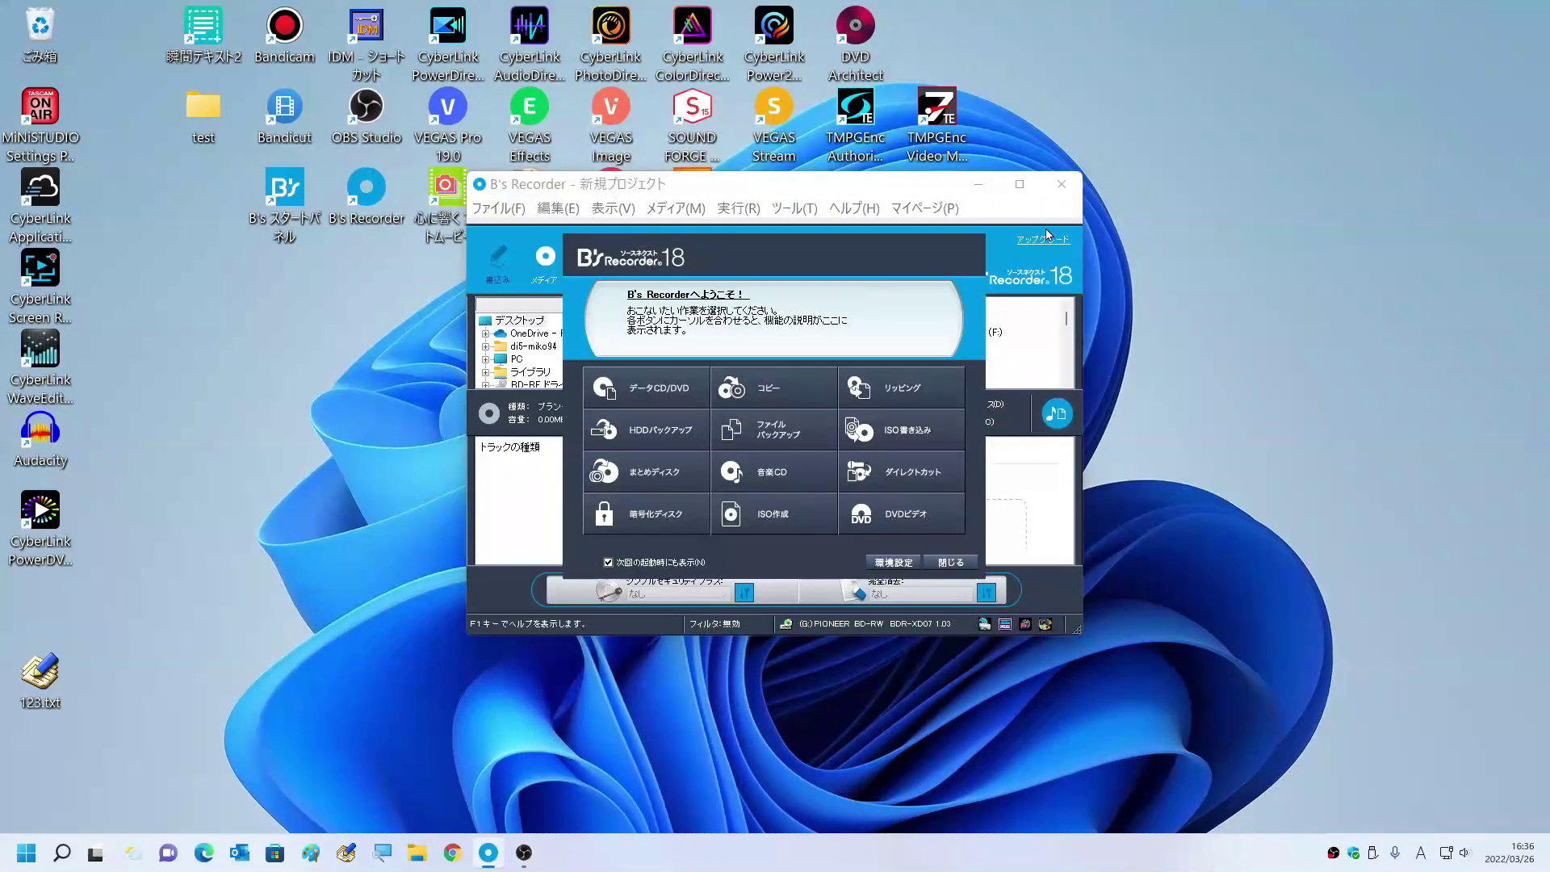
{"action": "key", "text": "alt+F4"}
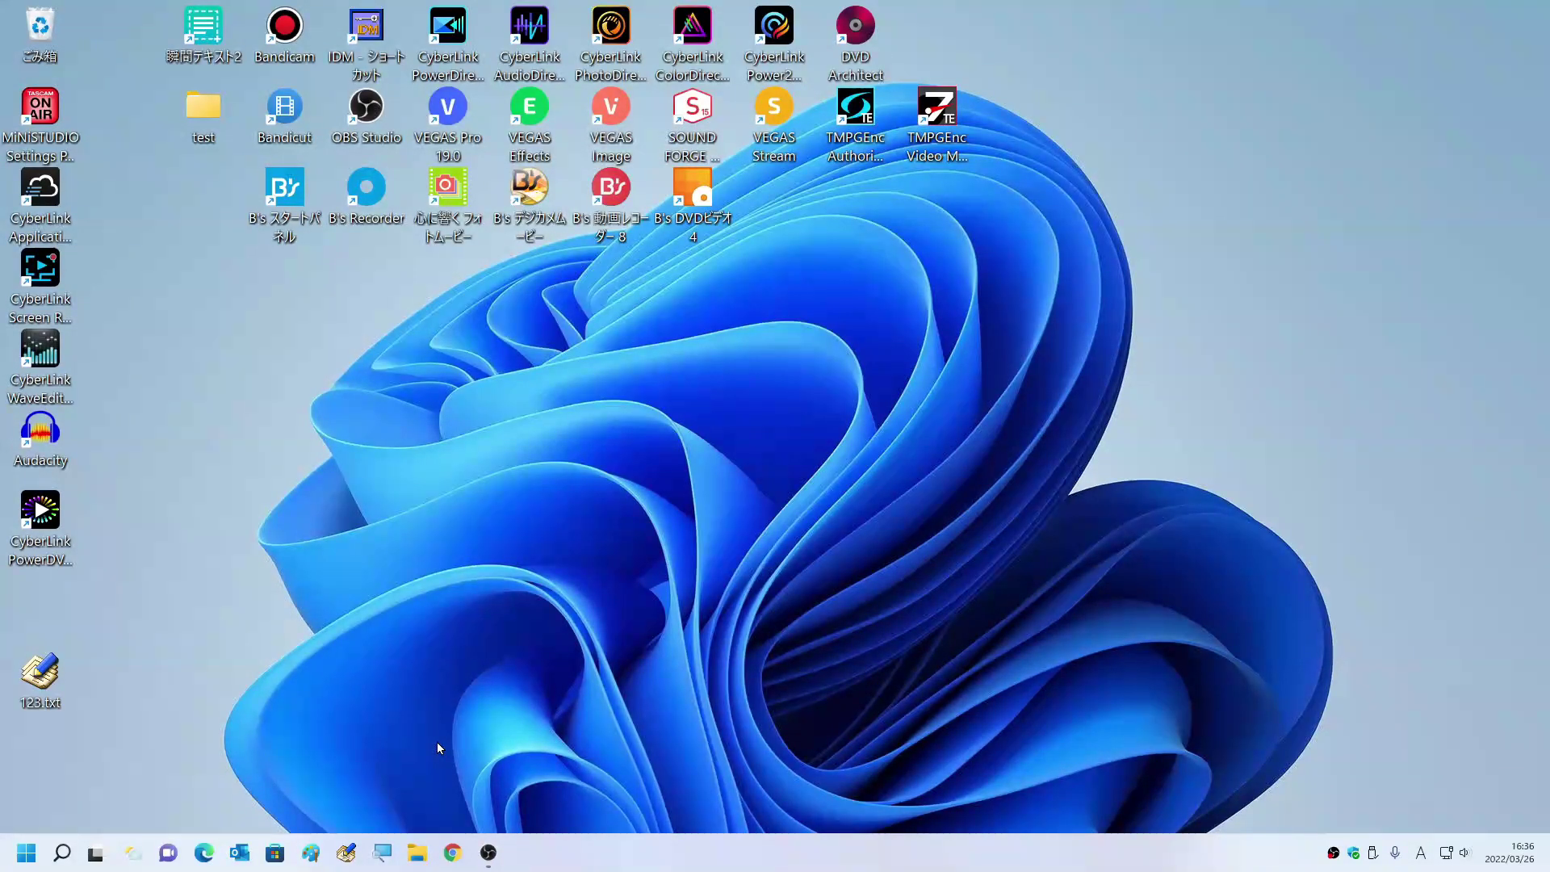
Step: Open the PC view in File Explorer and play the DVDVIDEO disc in drive G: with CyberLink PowerDVD 19
{"action": "left_click", "coordinate": [417, 853]}
{"action": "left_click", "coordinate": [803, 428]}
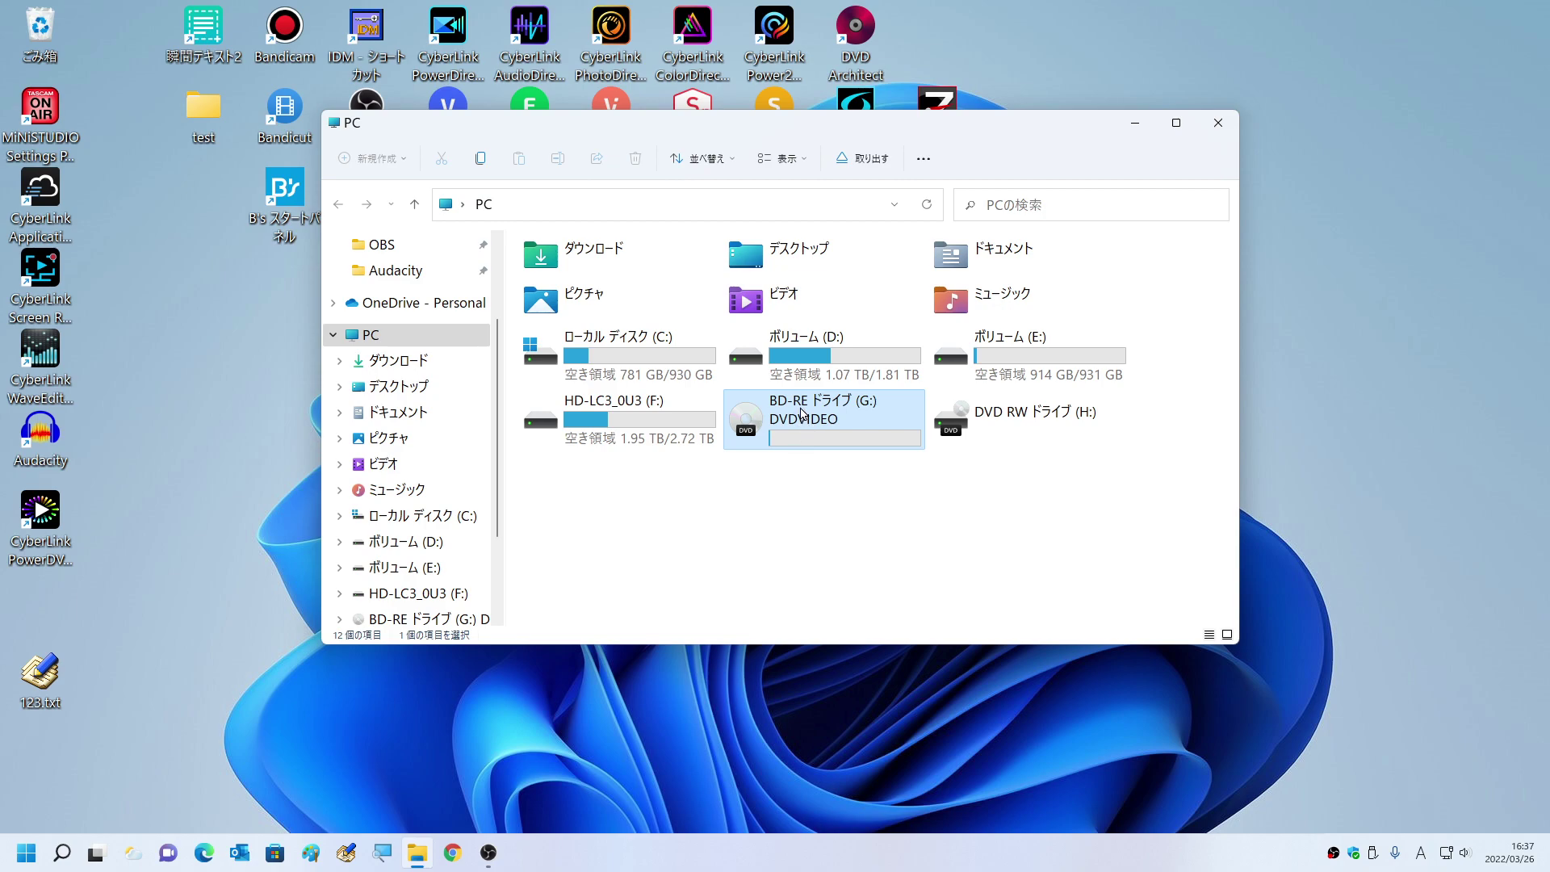
{"action": "right_click", "coordinate": [802, 413]}
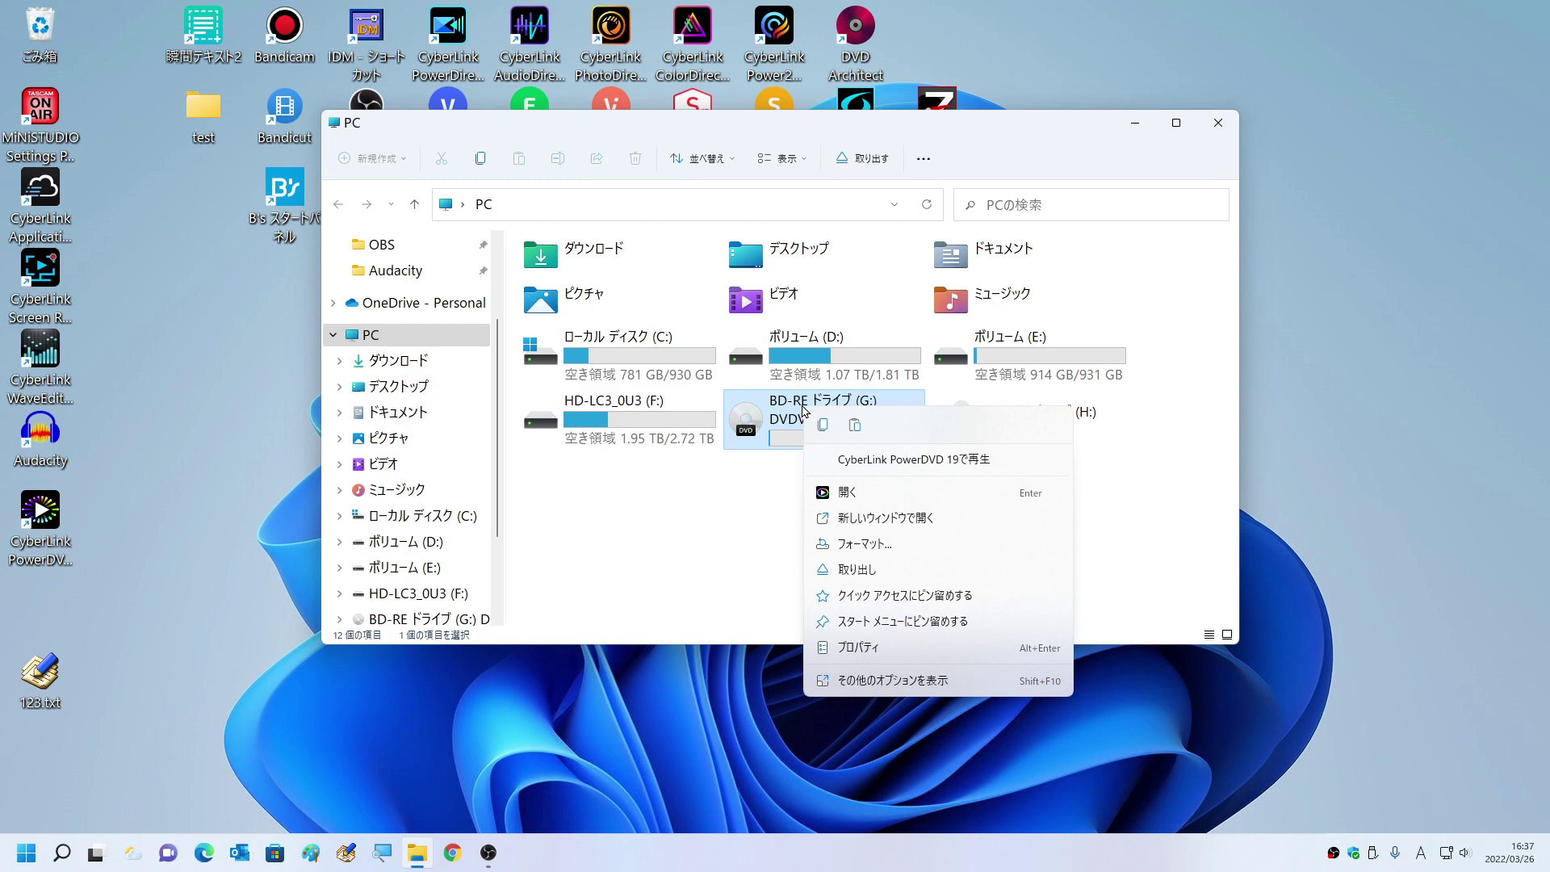
{"action": "left_click", "coordinate": [864, 467]}
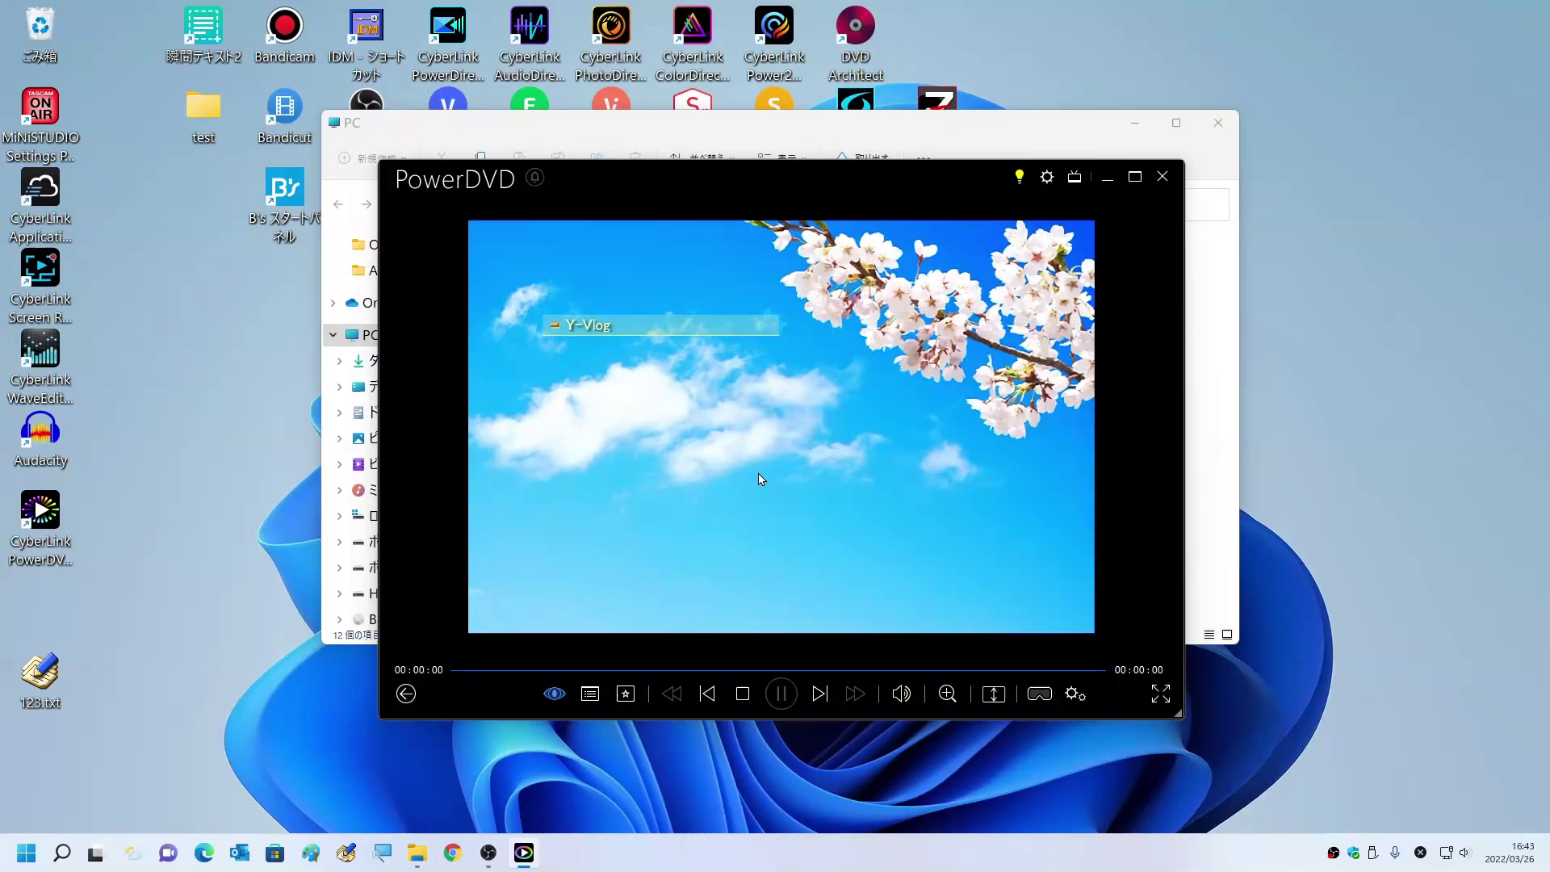
Step: Play the Y-Vlog title from the disc menu in a maximized player window and pause it
{"action": "left_click", "coordinate": [593, 332]}
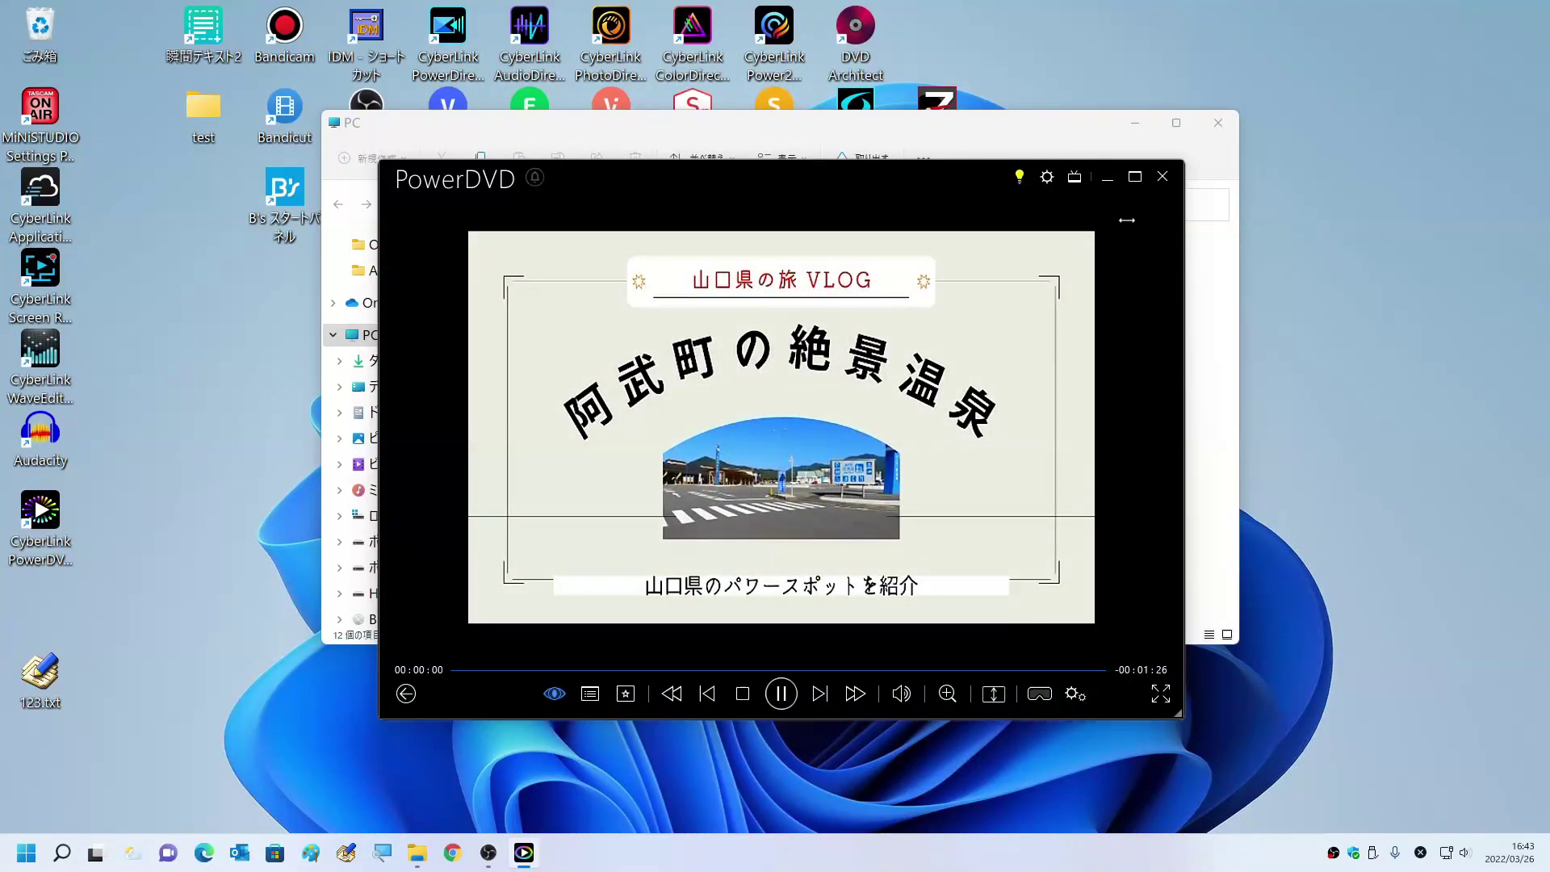
{"action": "left_click", "coordinate": [1136, 177]}
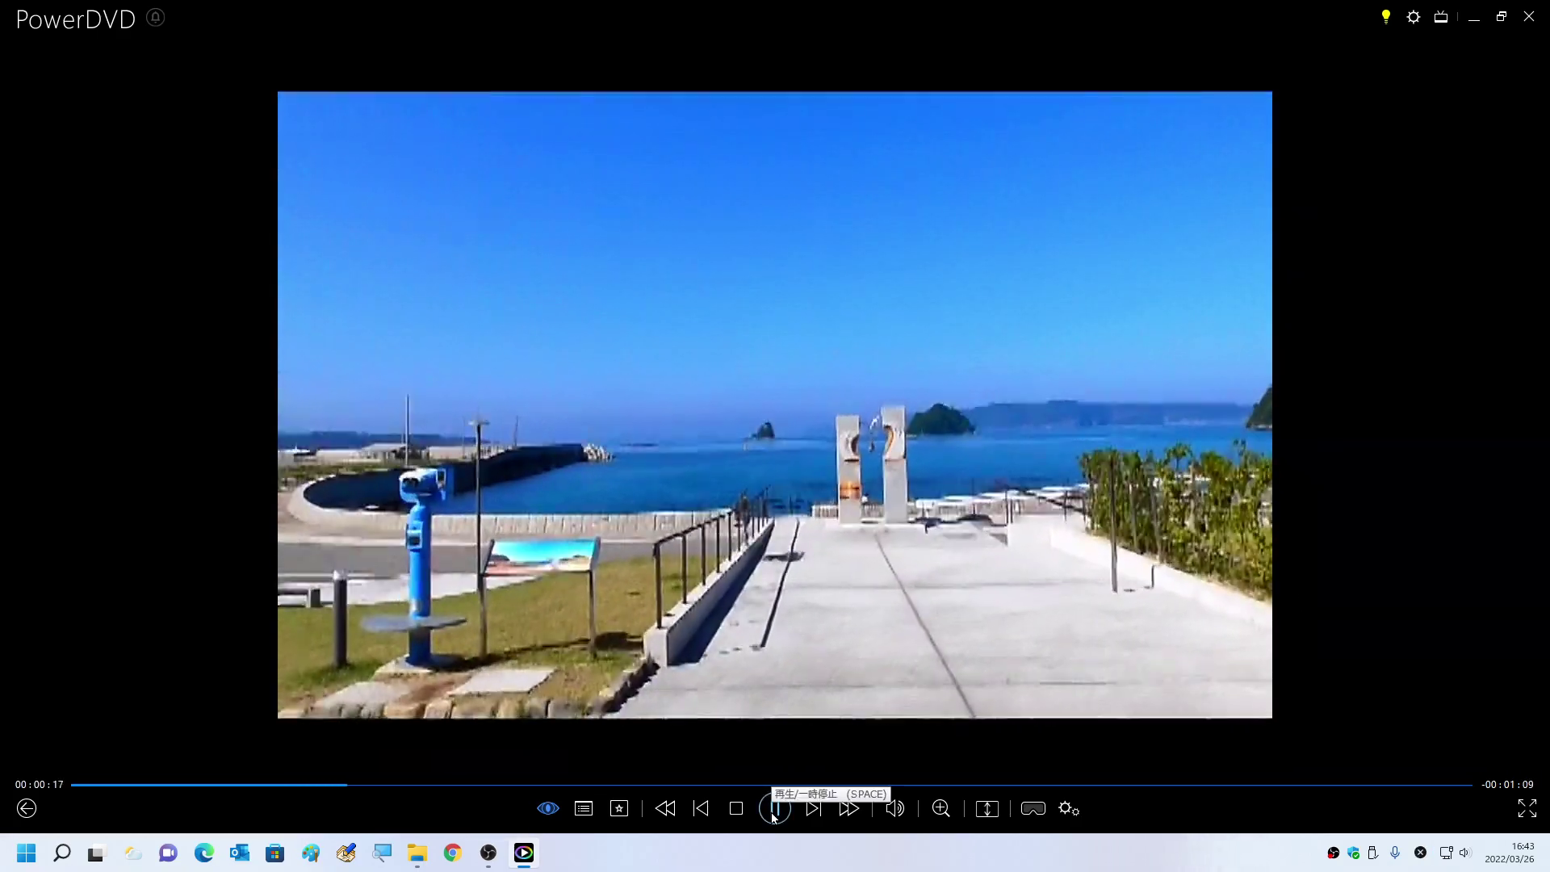
{"action": "left_click", "coordinate": [773, 809]}
{"action": "double_click", "coordinate": [1028, 336]}
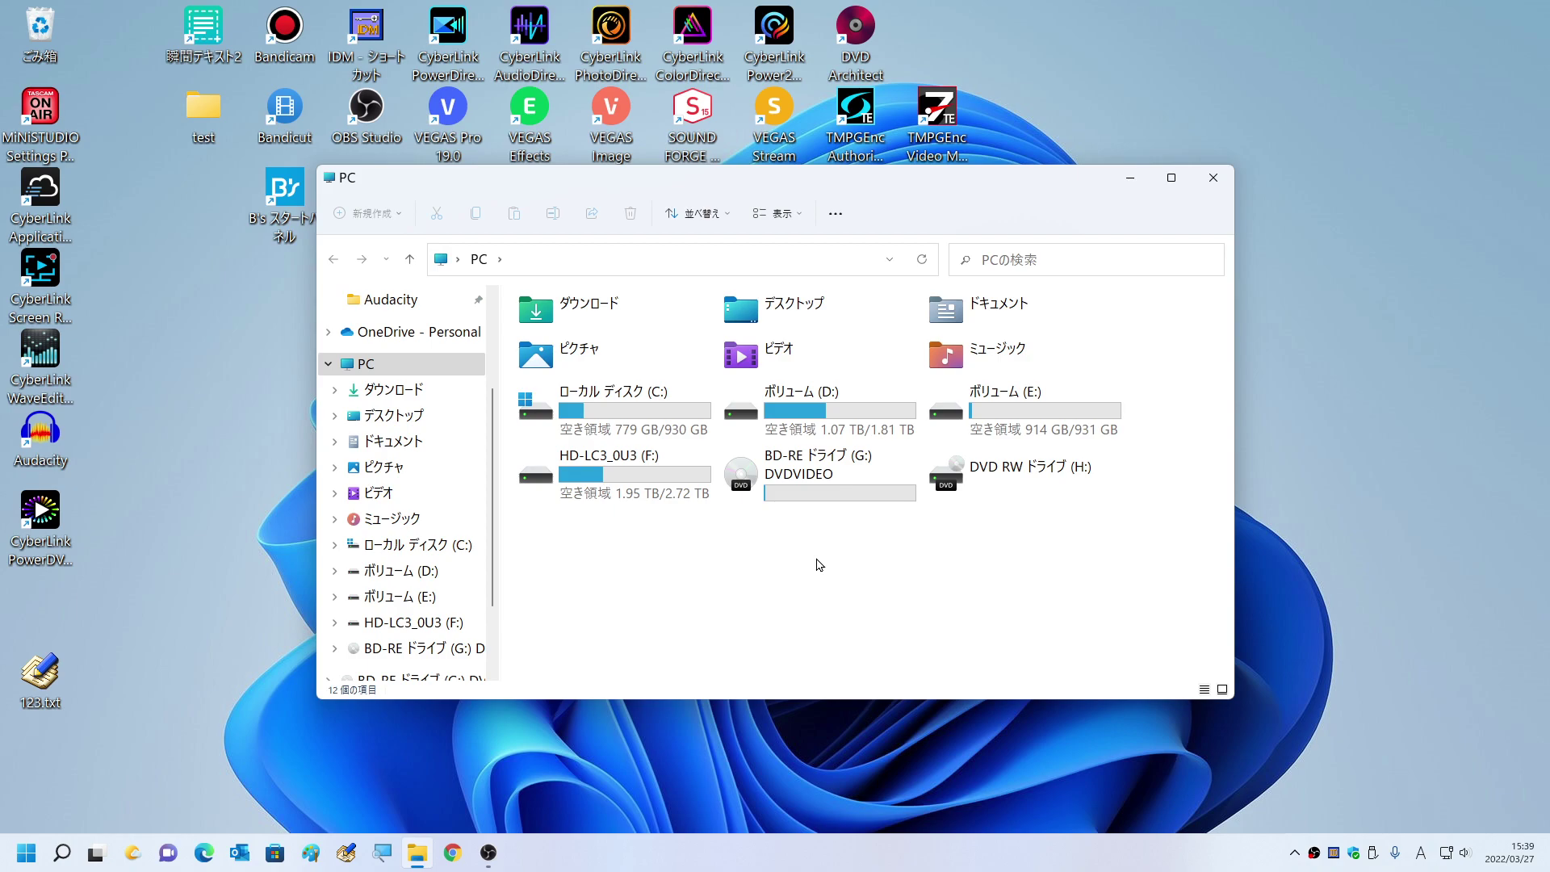
Step: Open the DVDVIDEO disc in drive G: as a folder and examine the files in VIDEO_TS
{"action": "right_click", "coordinate": [777, 464]}
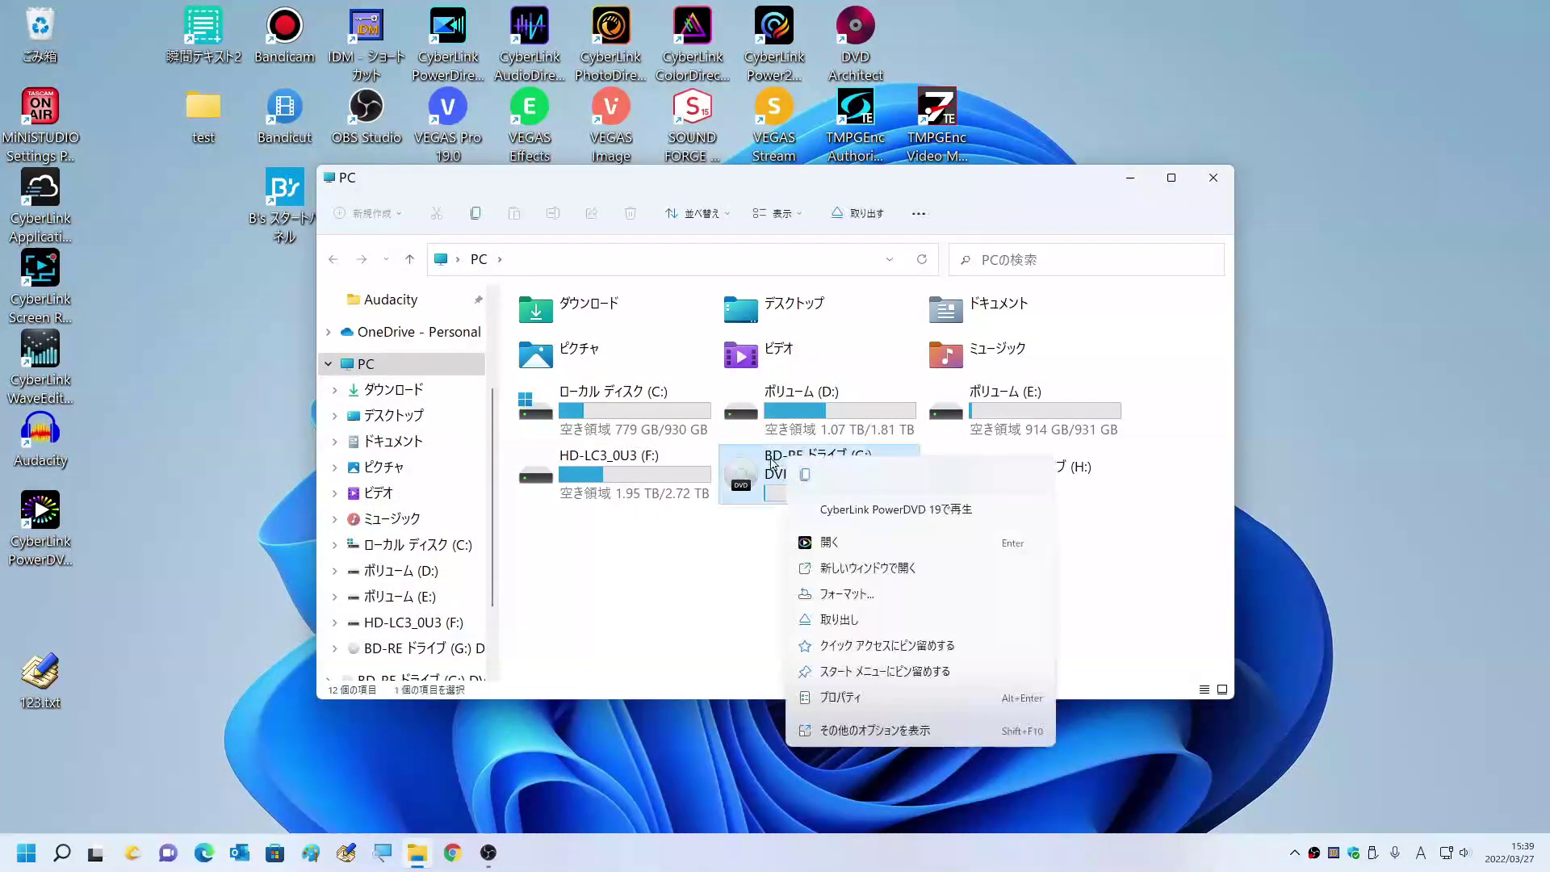
{"action": "left_click", "coordinate": [870, 735]}
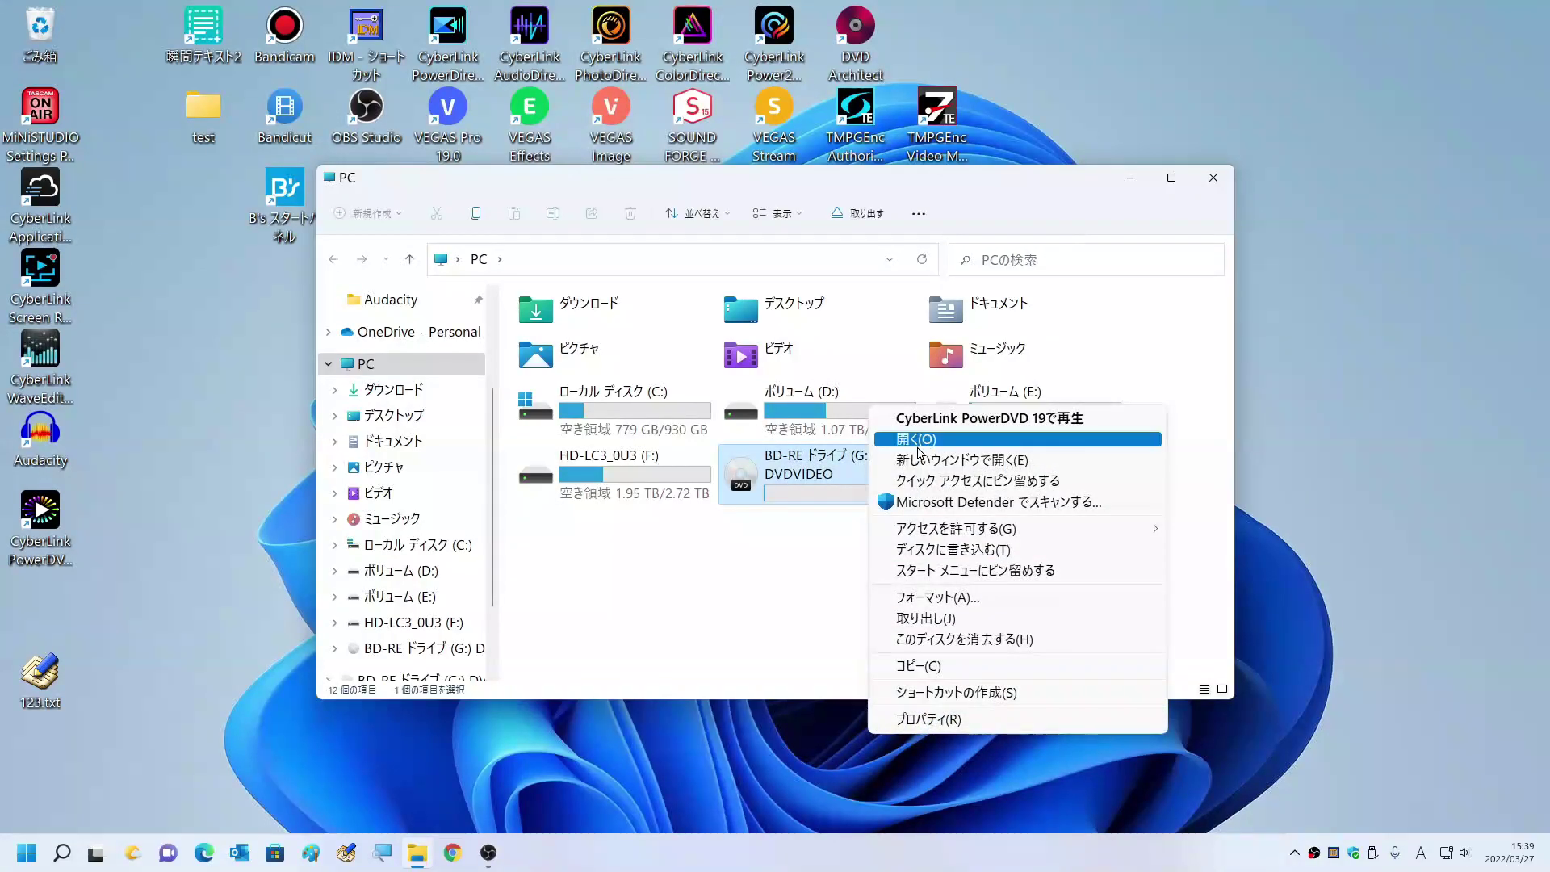
{"action": "left_click", "coordinate": [918, 451]}
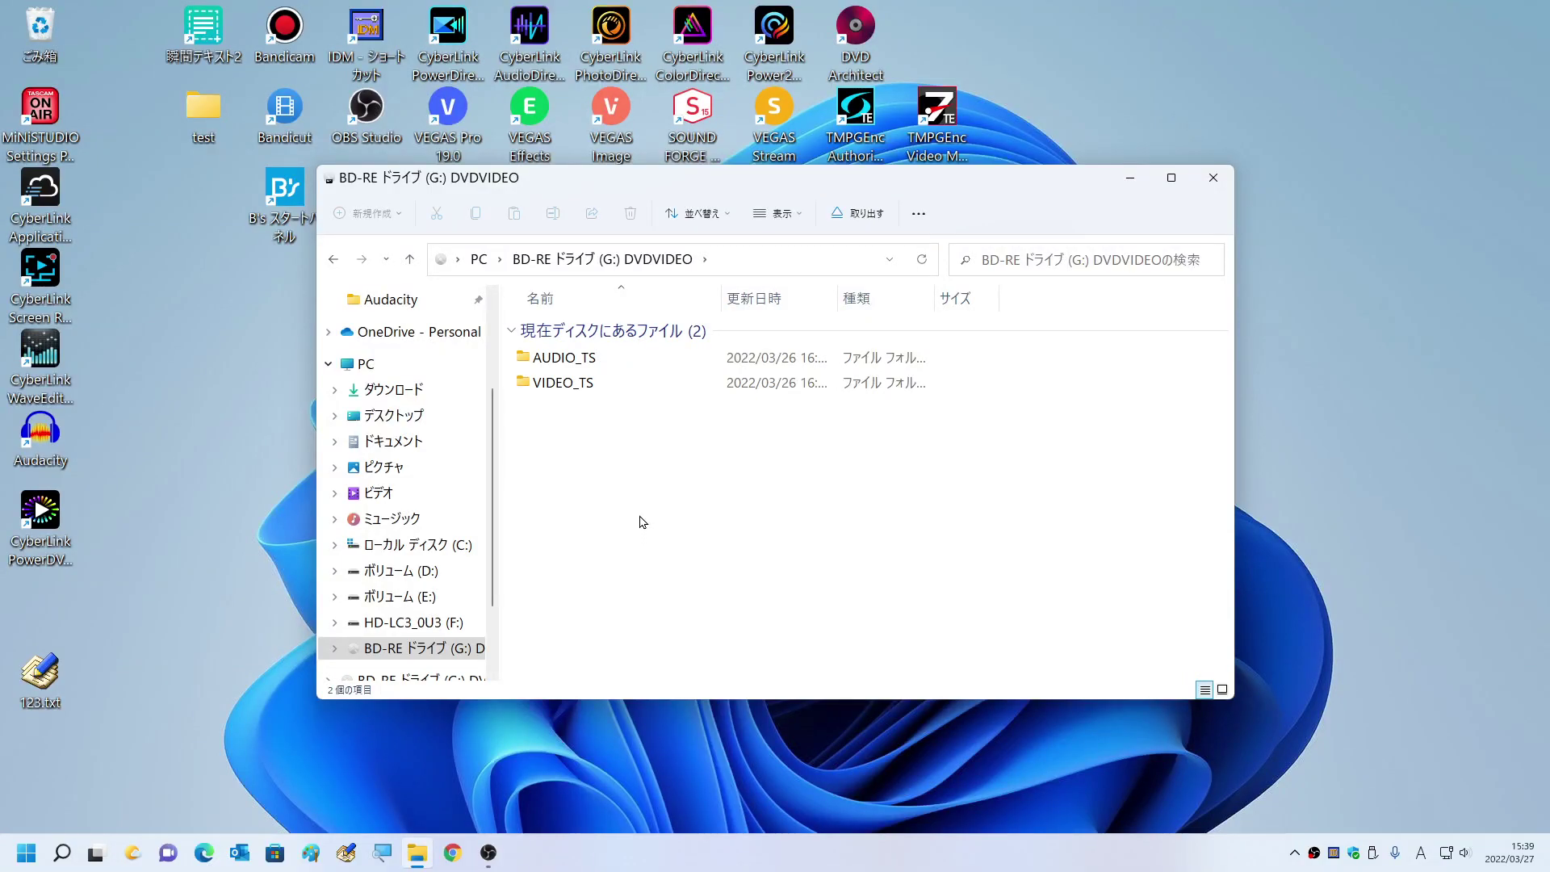
{"action": "double_click", "coordinate": [622, 390]}
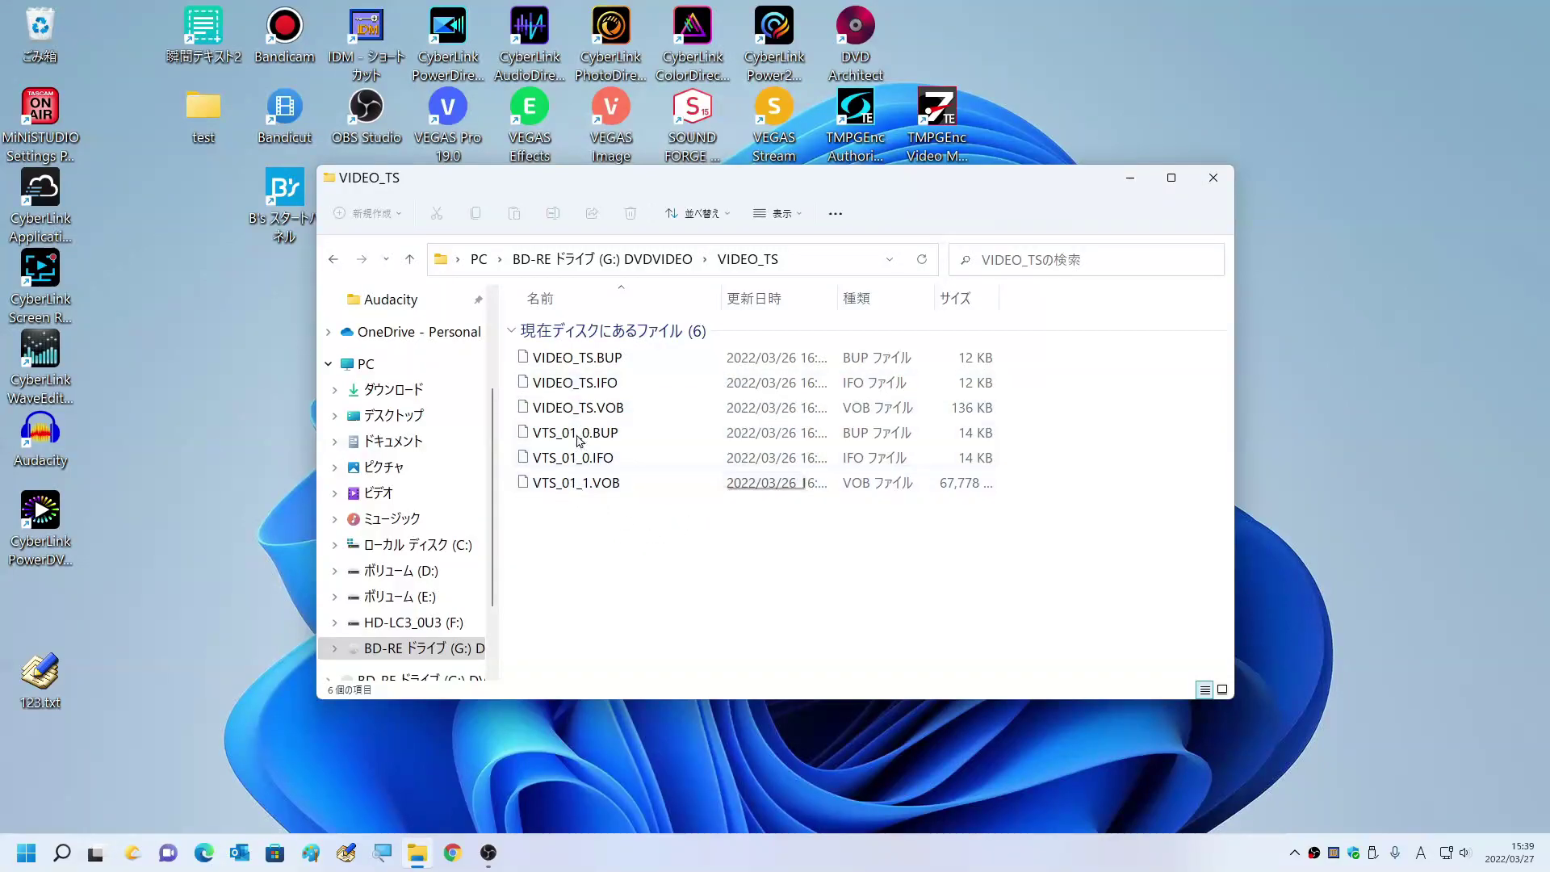
{"action": "key", "text": "alt+Left"}
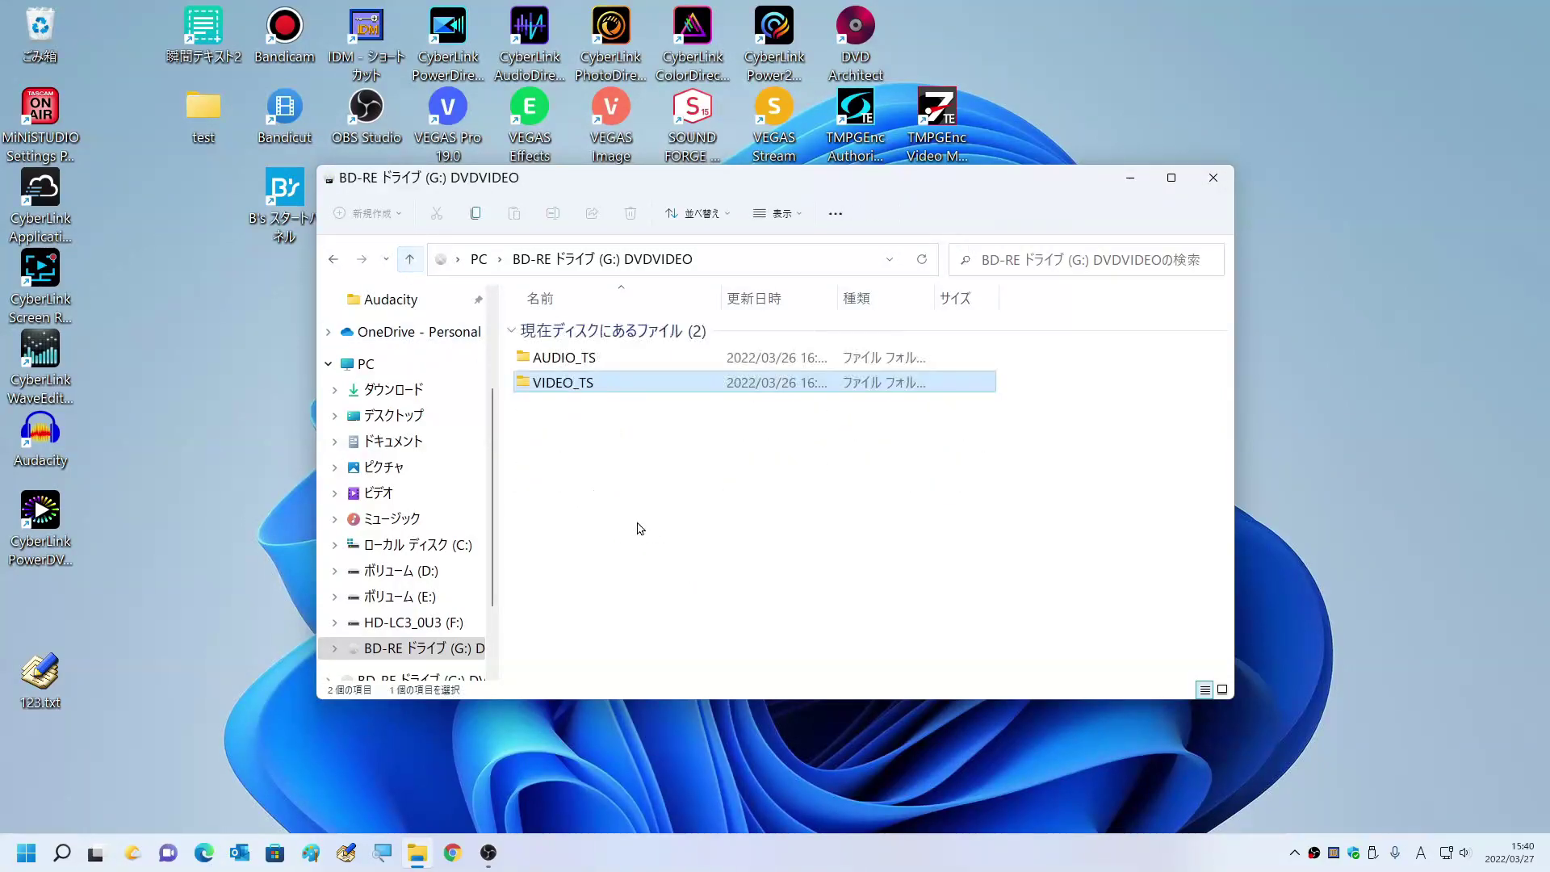